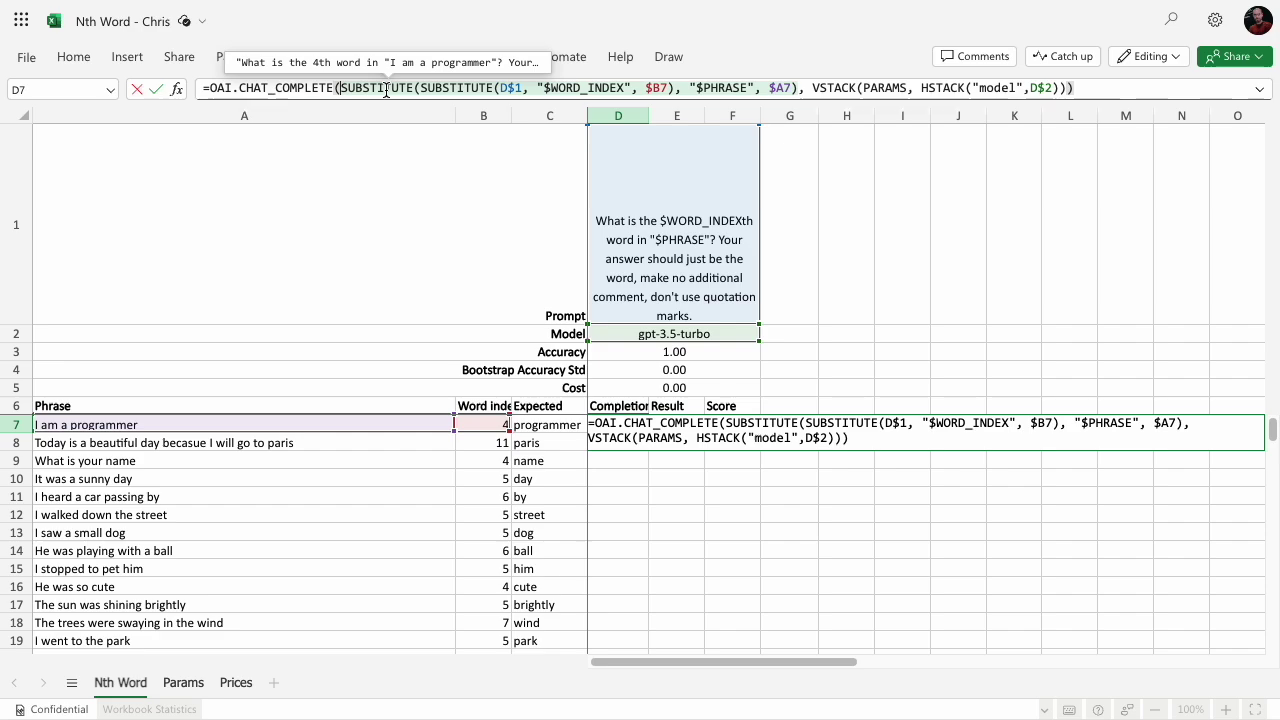
# Commit the gpt-3.5-turbo completion formula in D7 and review the result, score, accuracy and cost formulas
pyautogui.press('Return')
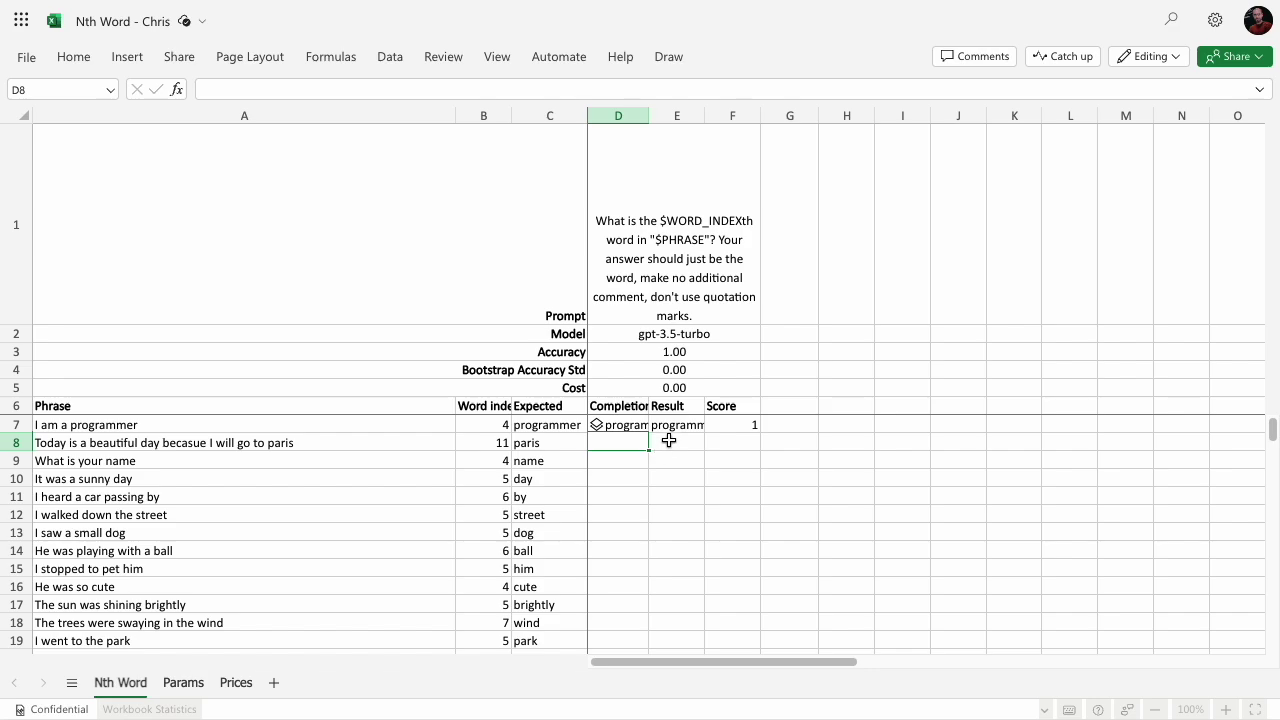
pyautogui.click(674, 427)
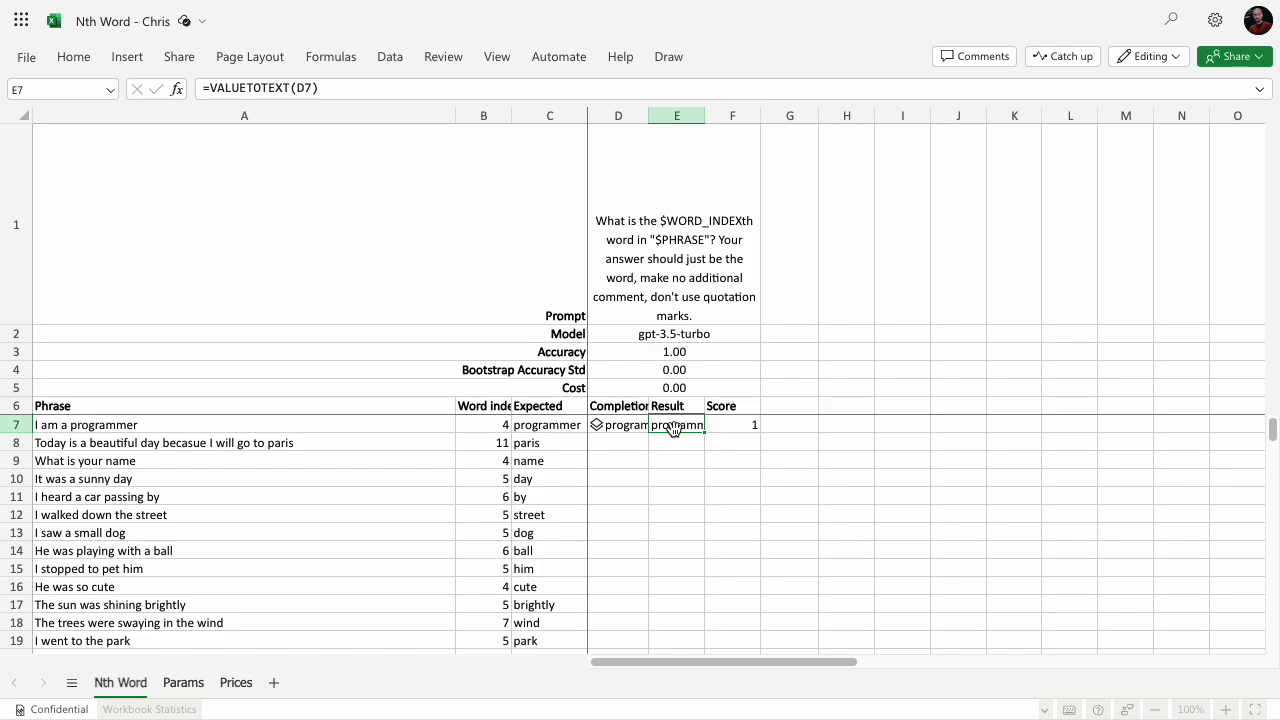
pyautogui.click(727, 427)
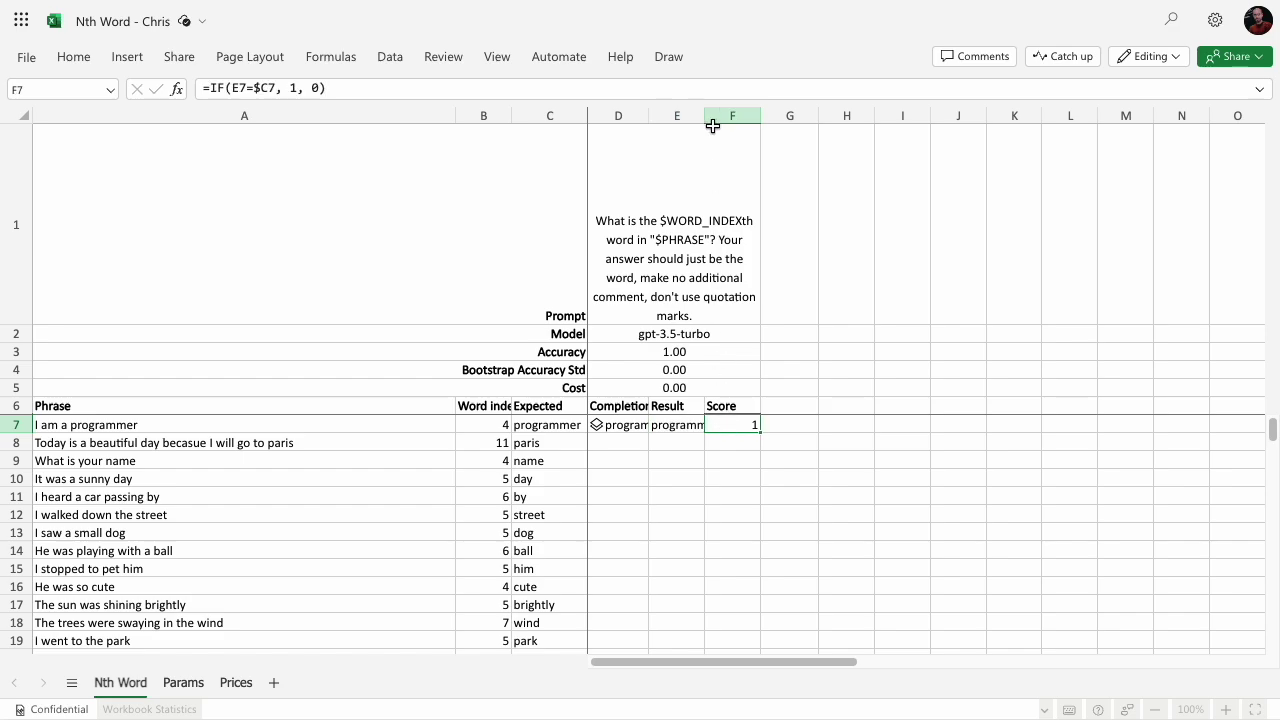
pyautogui.click(713, 90)
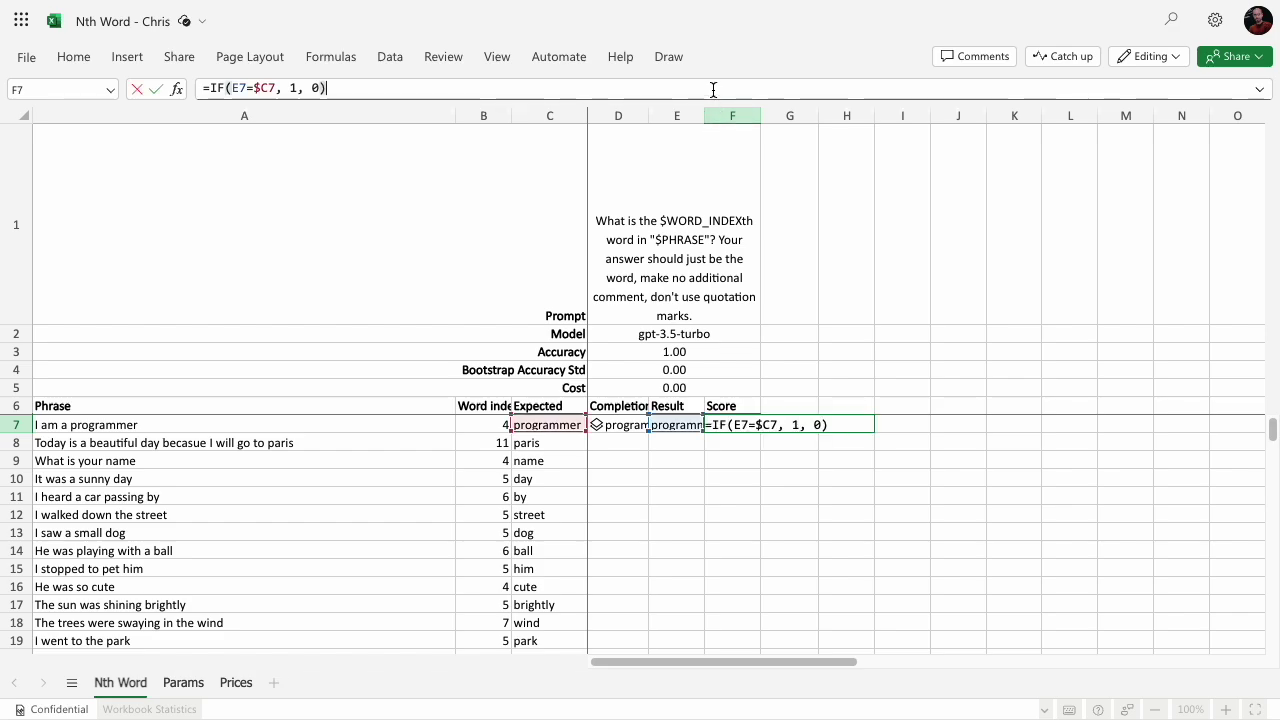
pyautogui.click(727, 350)
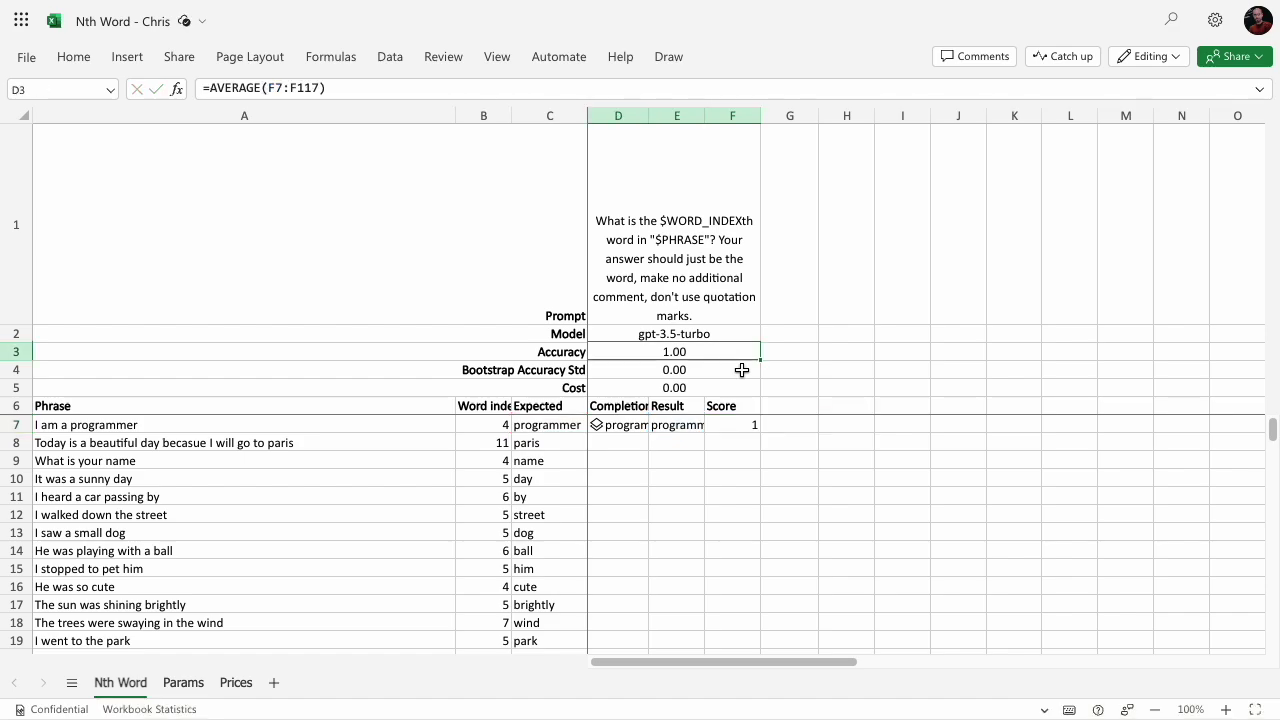
pyautogui.click(729, 389)
# Fill the D7:F7 formulas down every phrase row, giving accuracy 0.12 and cost 0.01
pyautogui.click(636, 427)
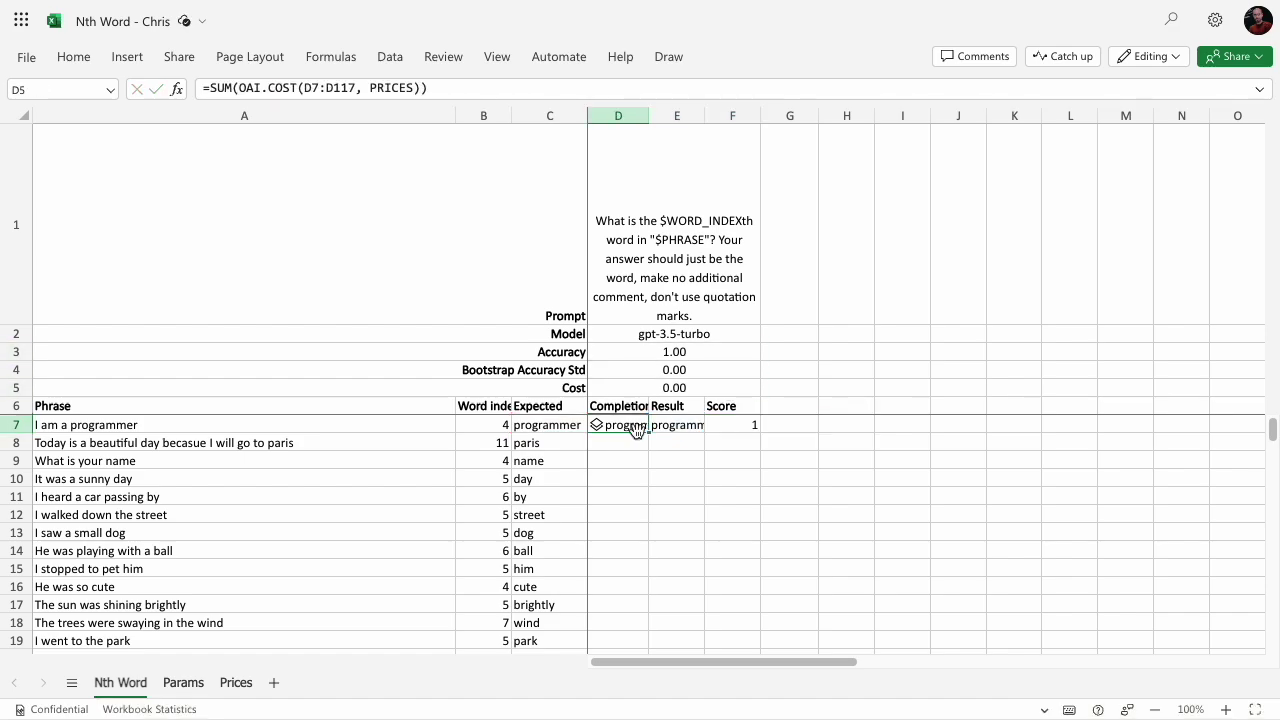
pyautogui.keyDown('shift'); pyautogui.click(716, 425); pyautogui.keyUp('shift')
pyautogui.doubleClick(758, 428)
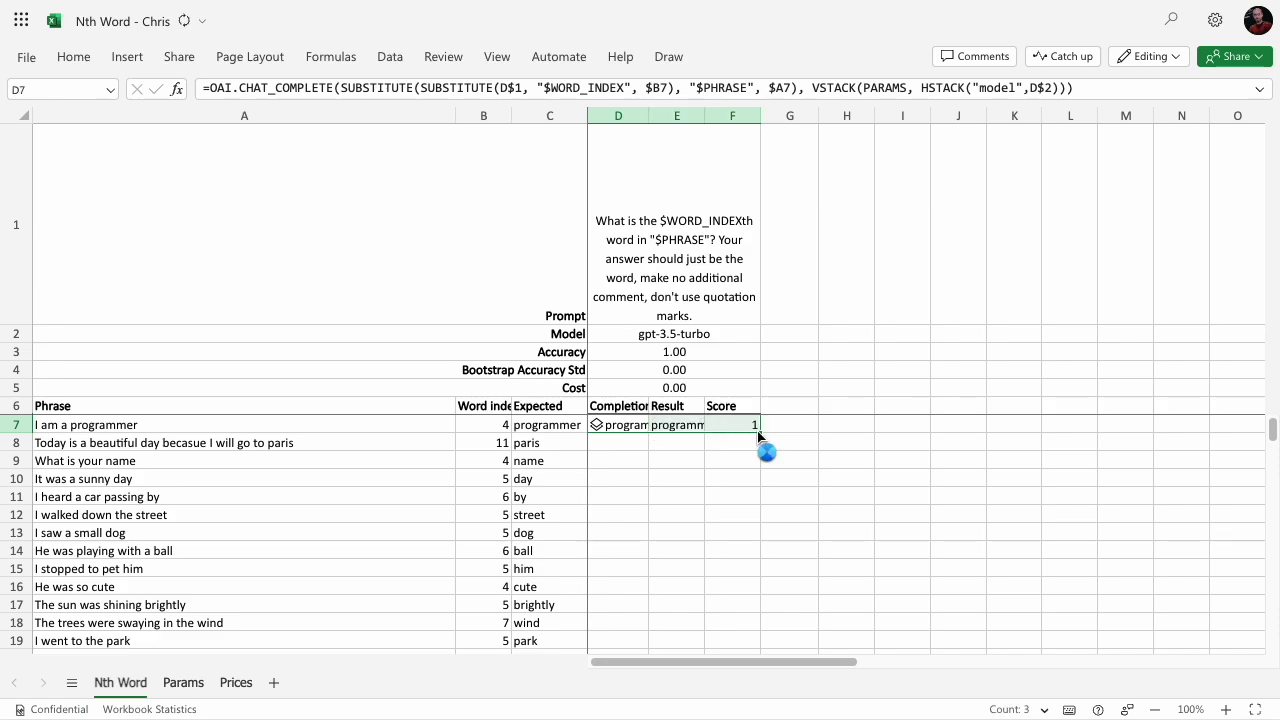
# Copy the gpt-3.5-turbo prompt block D1:F7
pyautogui.click(741, 300)
pyautogui.moveTo(741, 300); pyautogui.dragTo(718, 423)
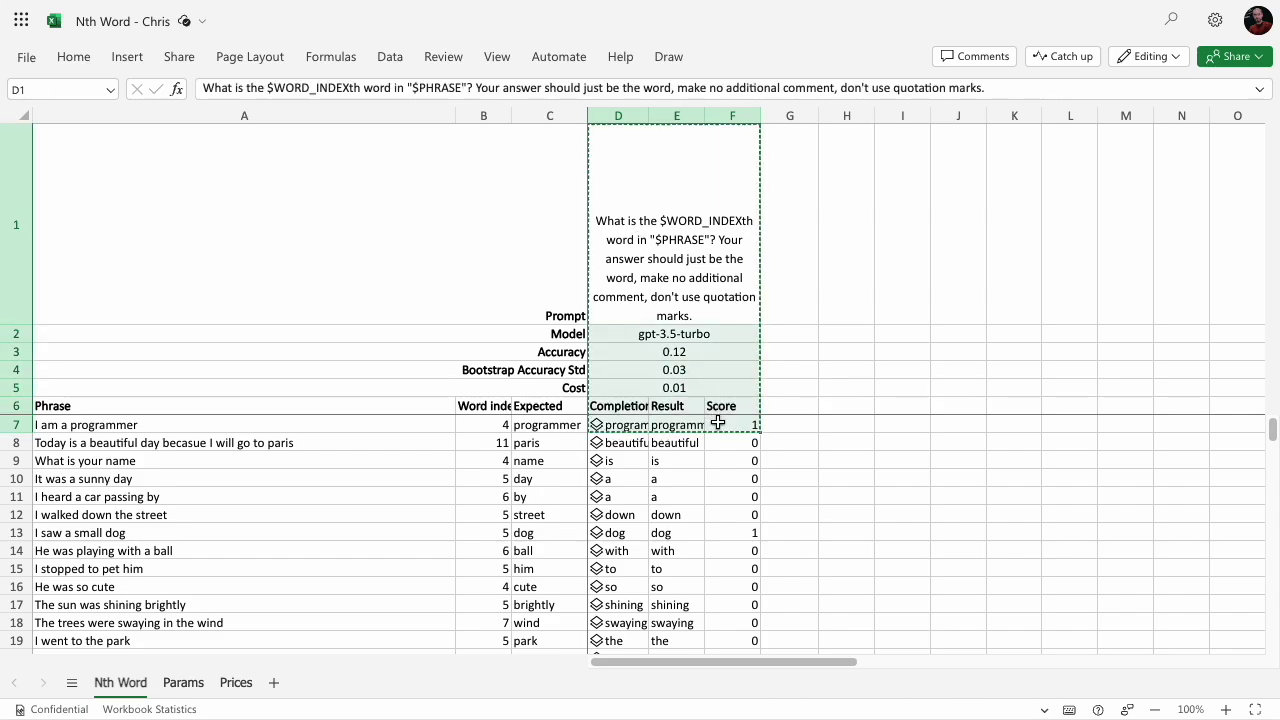
pyautogui.hotkey('ctrl', 'c')
# Paste the prompt block into G1 and change its model in G2 to gpt-4
pyautogui.click(808, 205)
pyautogui.hotkey('ctrl', 'v')
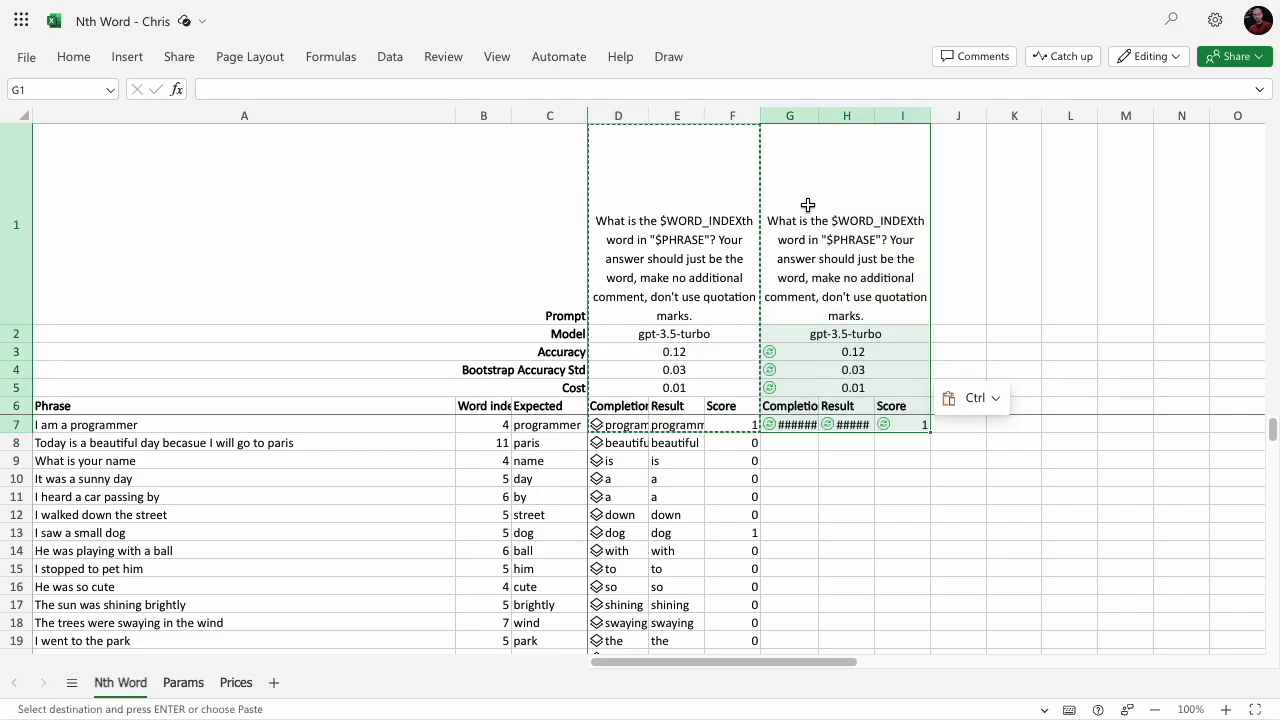
pyautogui.click(846, 333)
pyautogui.write('gpt-4')
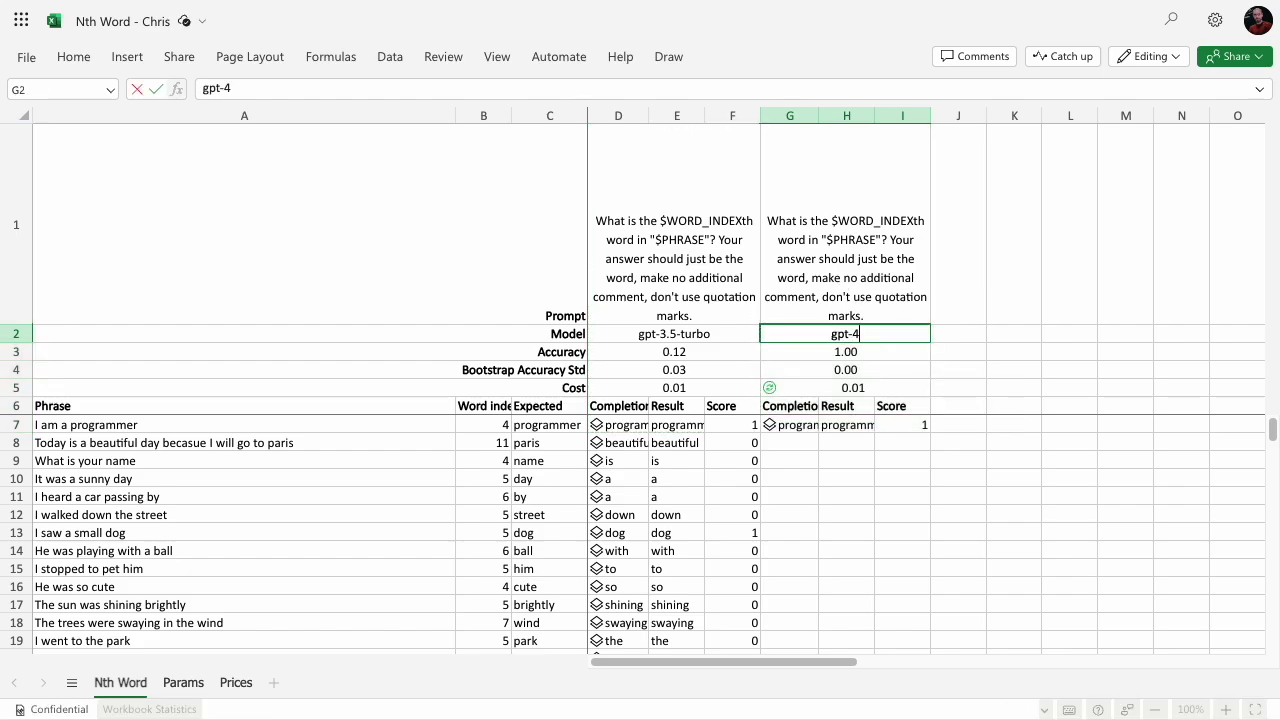
pyautogui.press('Return')
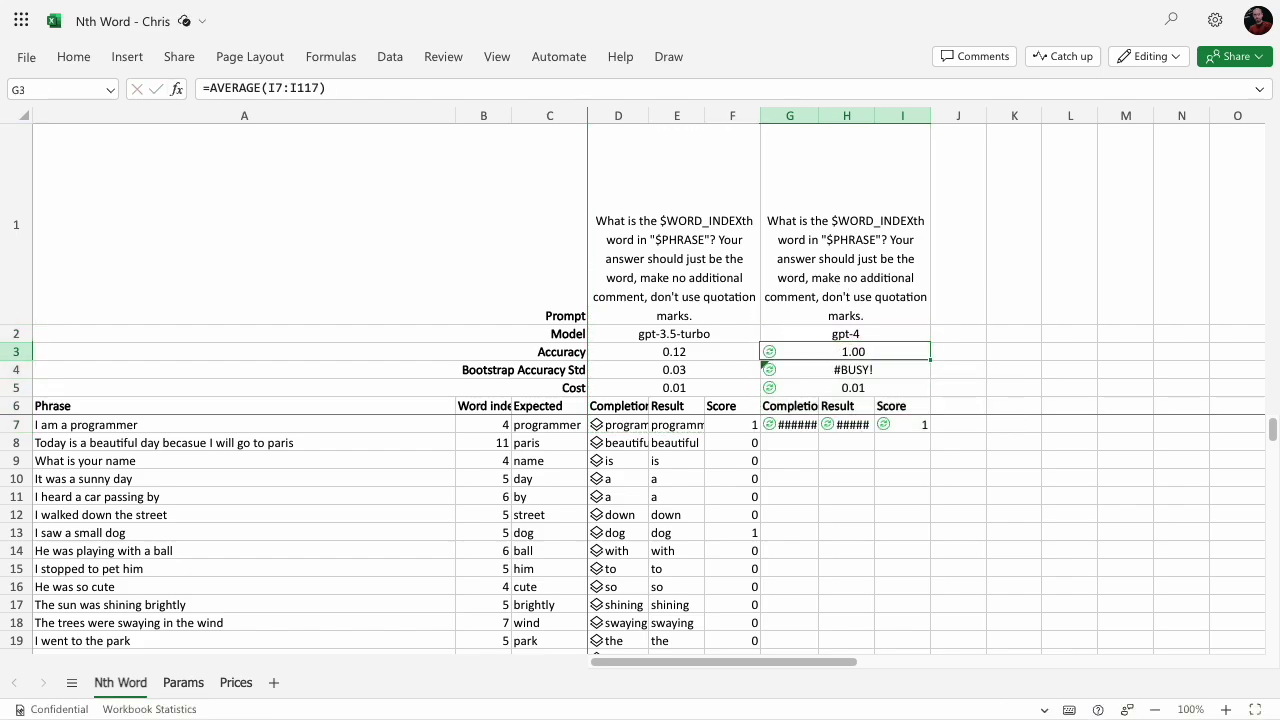
# Fill the gpt-4 formulas G7:I7 down all phrases (accuracy 0.65, cost 0.18) and copy the G1 prompt
pyautogui.moveTo(791, 424); pyautogui.dragTo(907, 425)
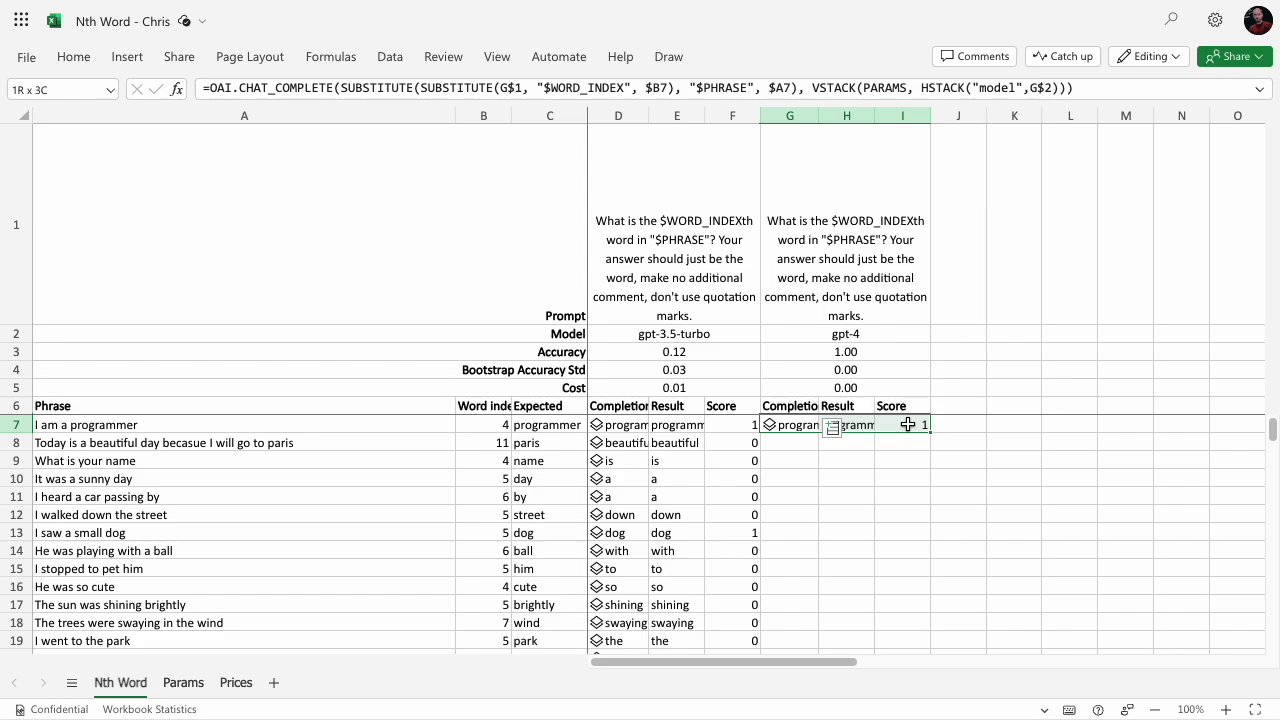
pyautogui.moveTo(907, 424); pyautogui.dragTo(907, 424)
pyautogui.doubleClick(930, 433)
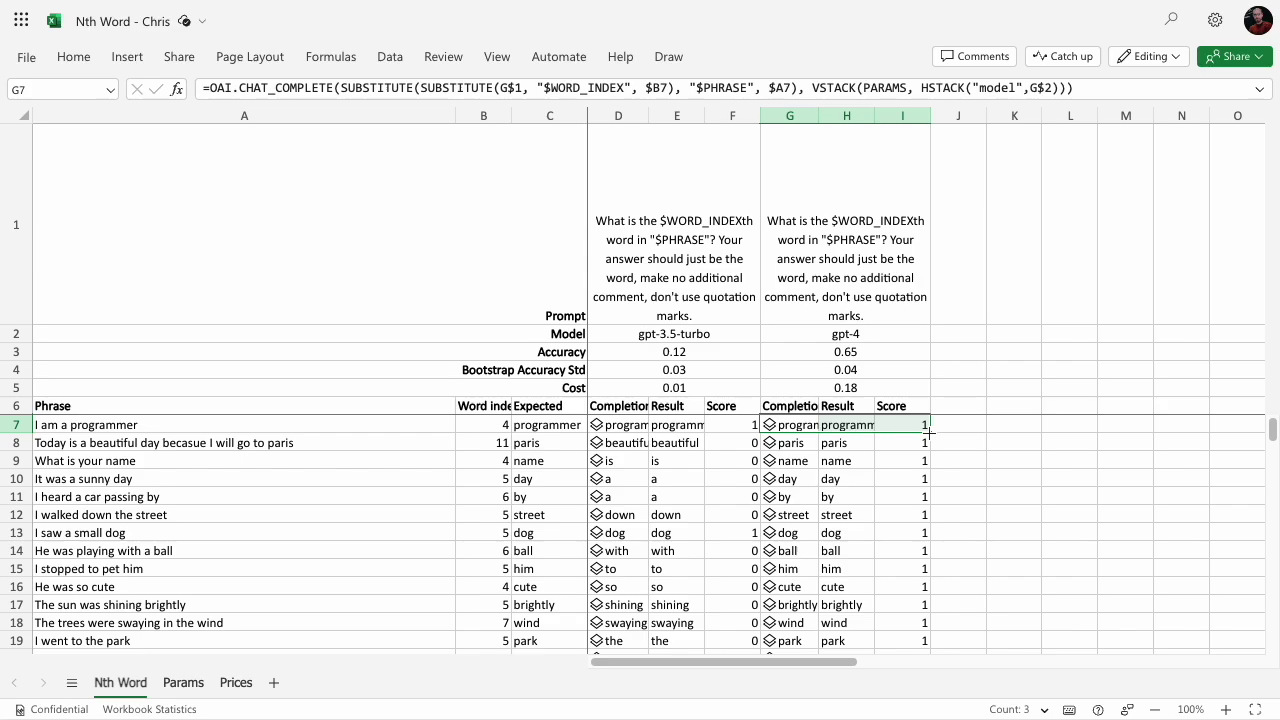
pyautogui.click(894, 286)
pyautogui.hotkey('ctrl', 'c')
# Paste the prompt into J1 and append instructions to enumerate indexed words, state '<END COT>', then answer on a newline
pyautogui.click(962, 276)
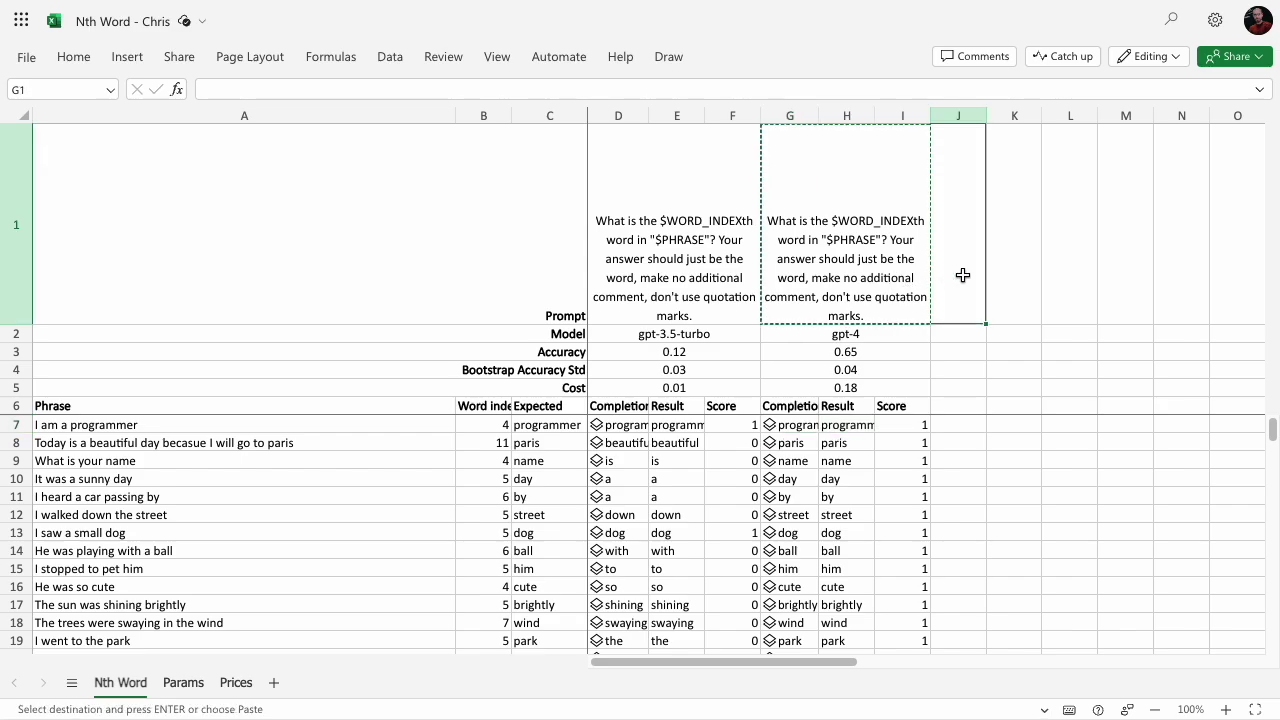
pyautogui.hotkey('ctrl', 'v')
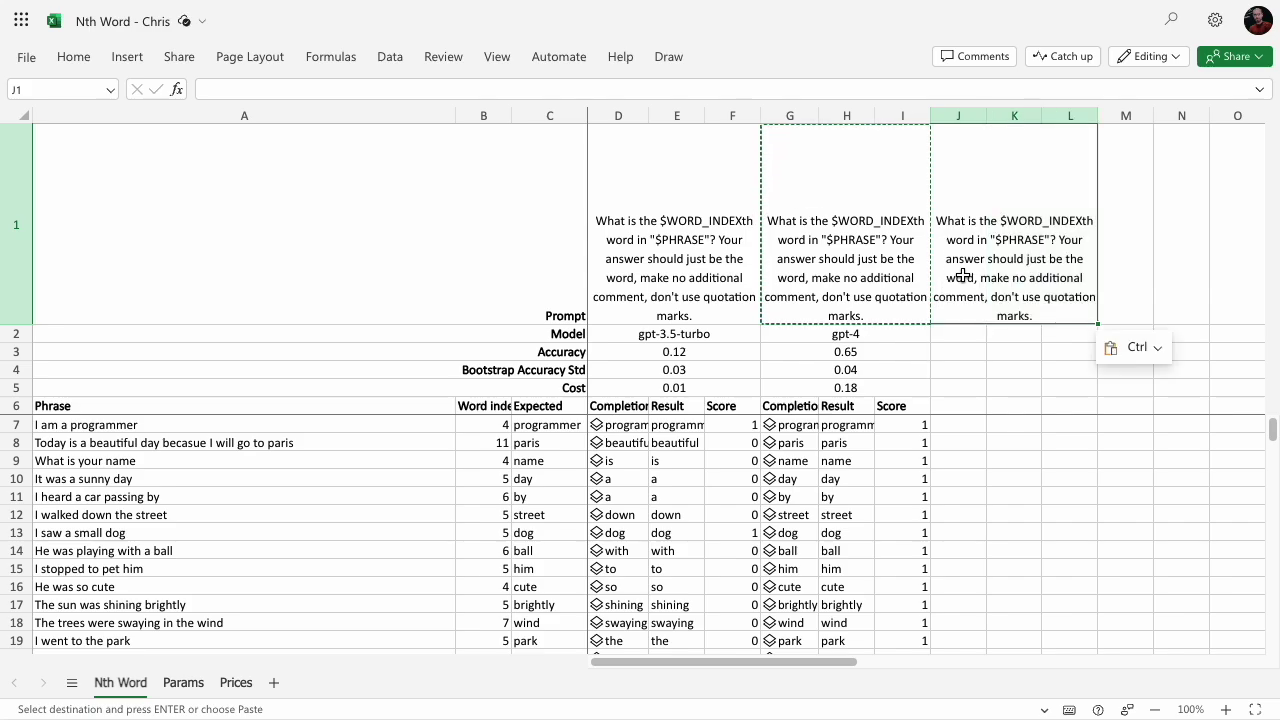
pyautogui.doubleClick(1010, 265)
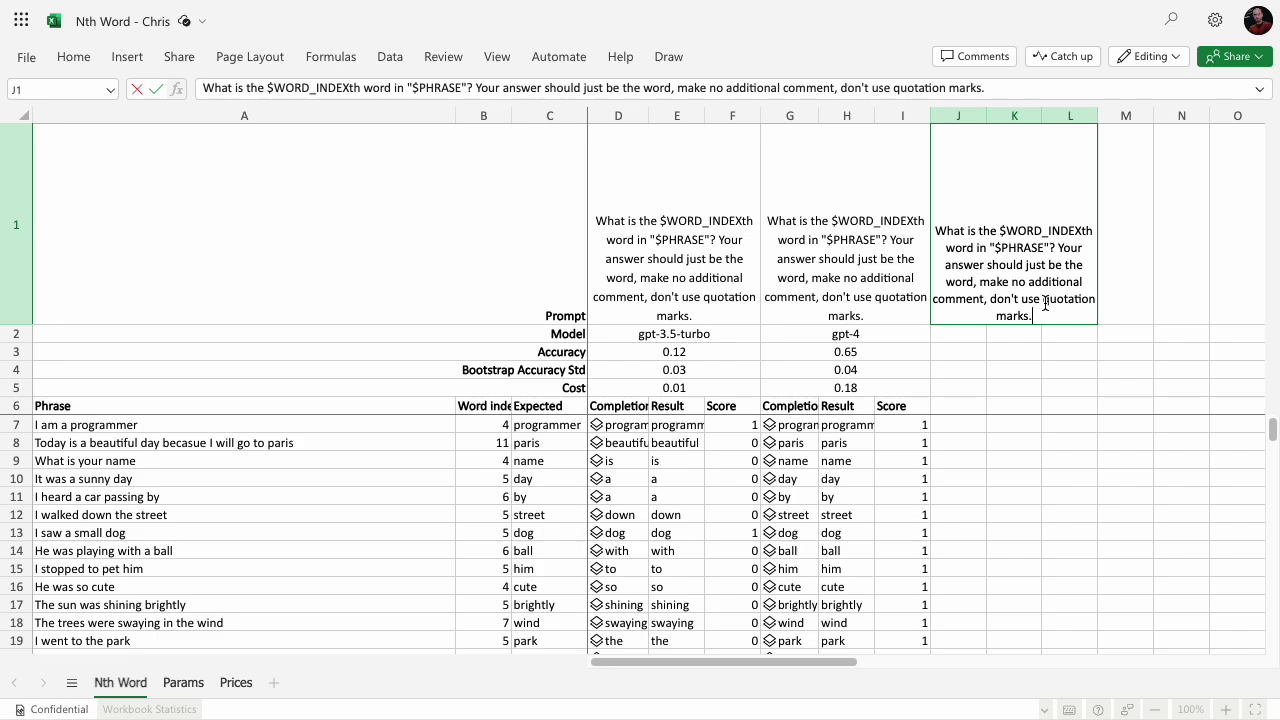
pyautogui.write('Before answering')
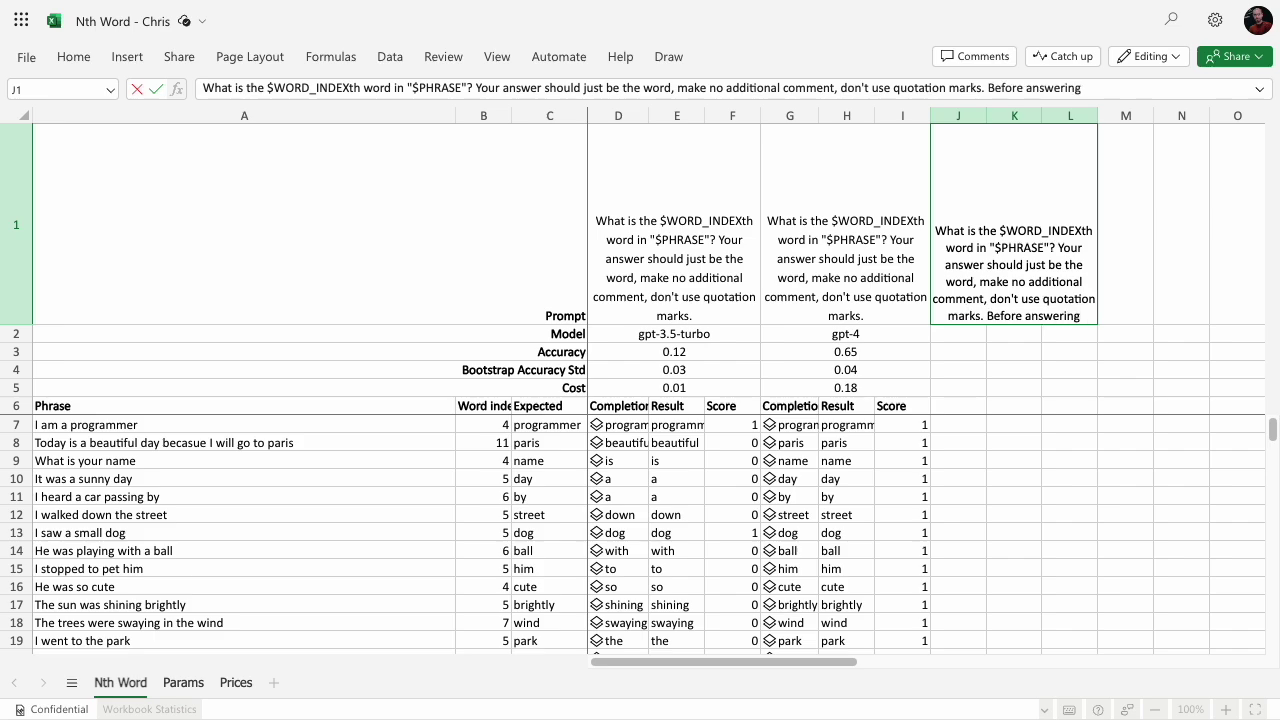
pyautogui.write(', enumerat')
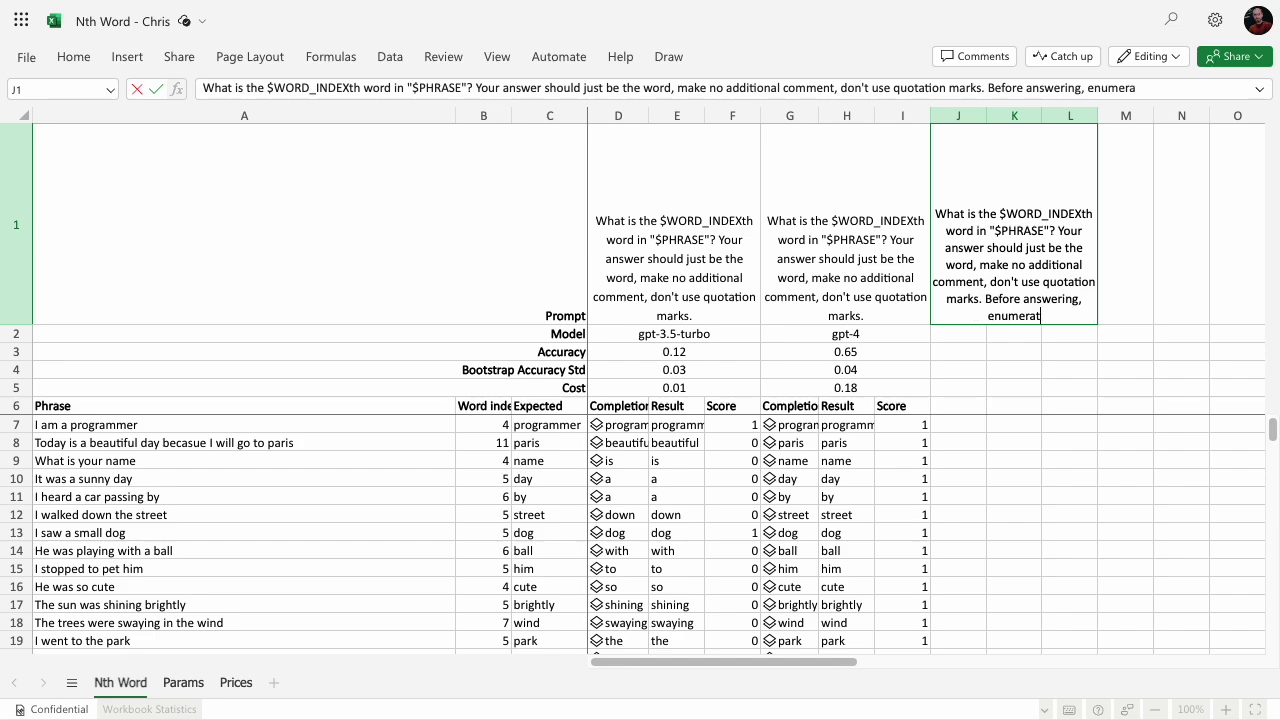
pyautogui.write('e all of the ')
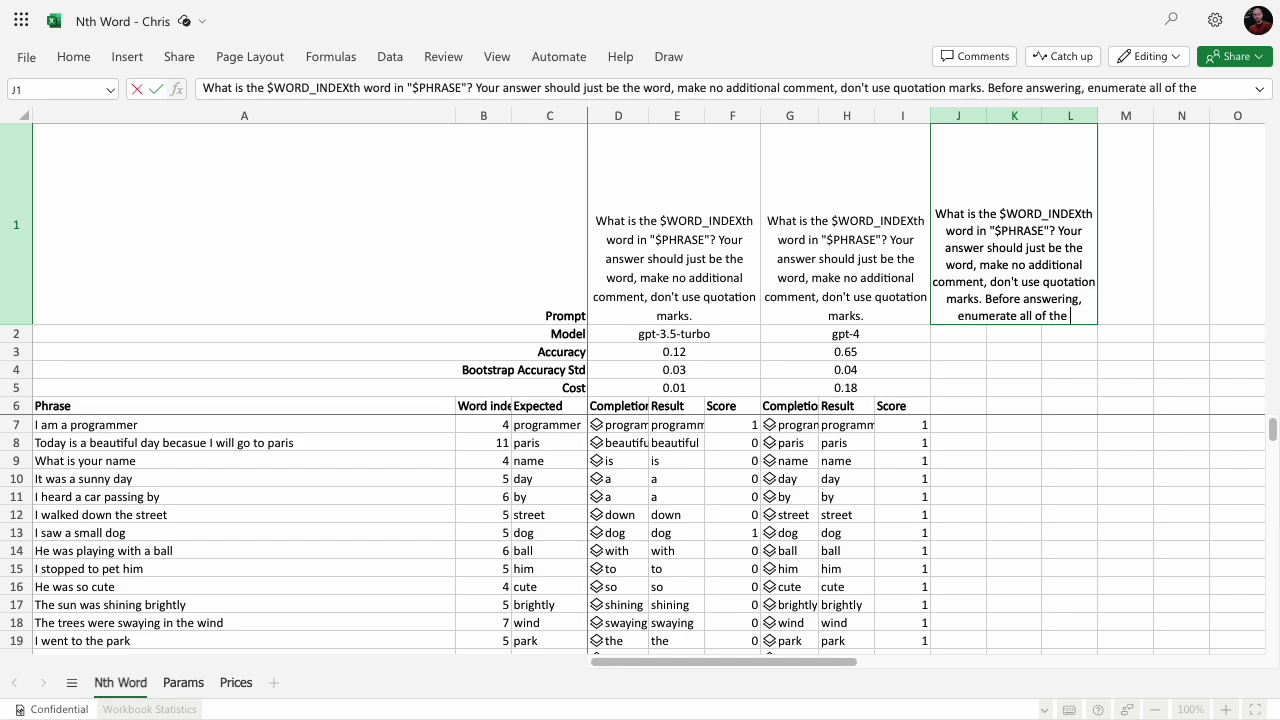
pyautogui.write('words pref')
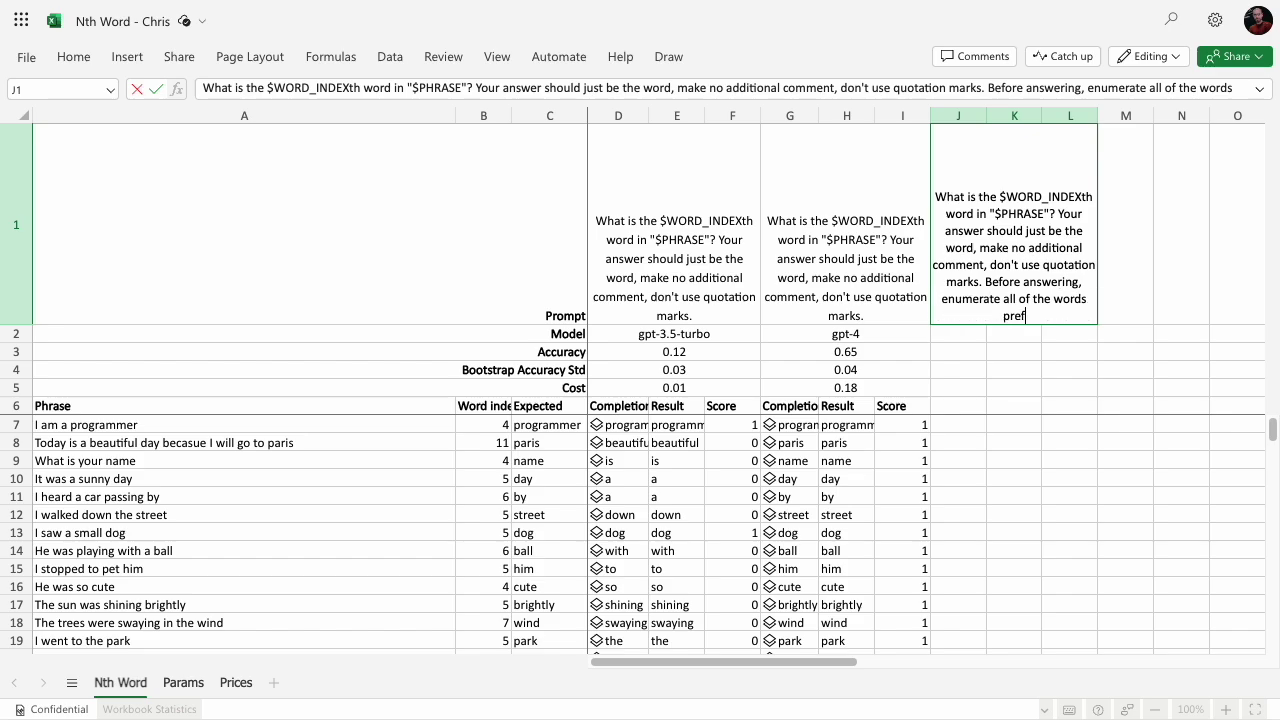
pyautogui.write('ixed by their index.')
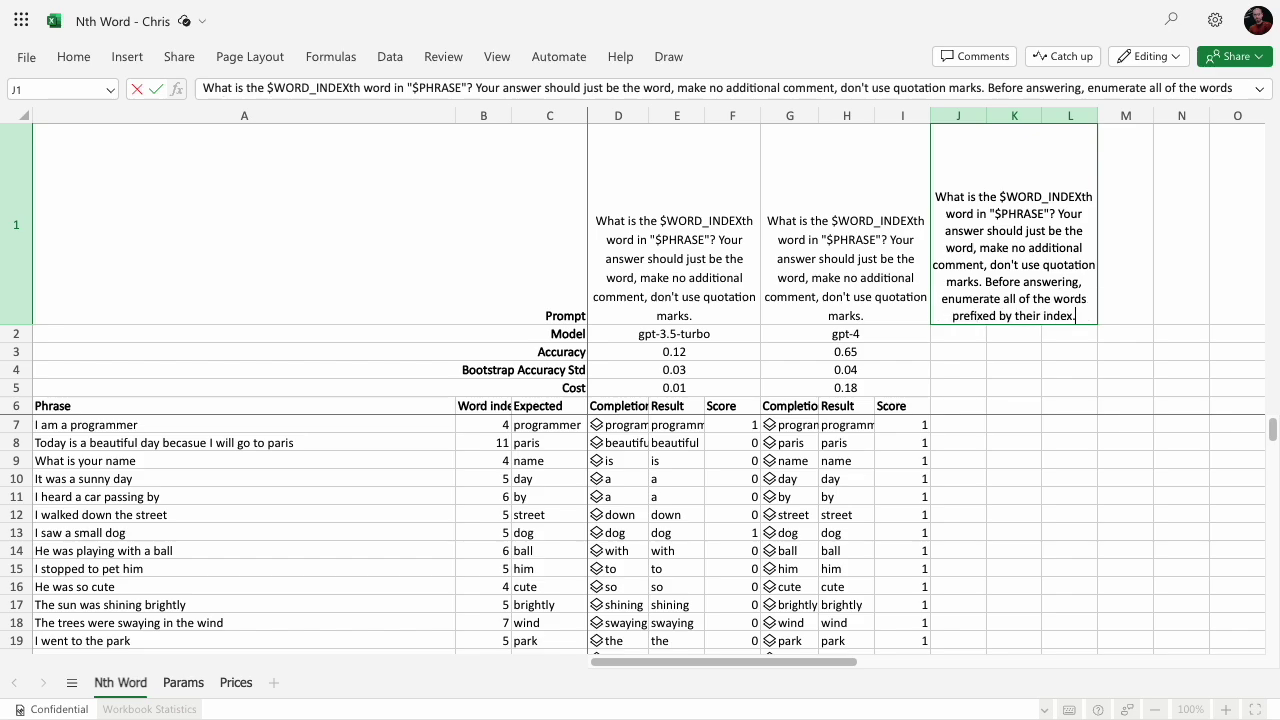
pyautogui.write(' Then')
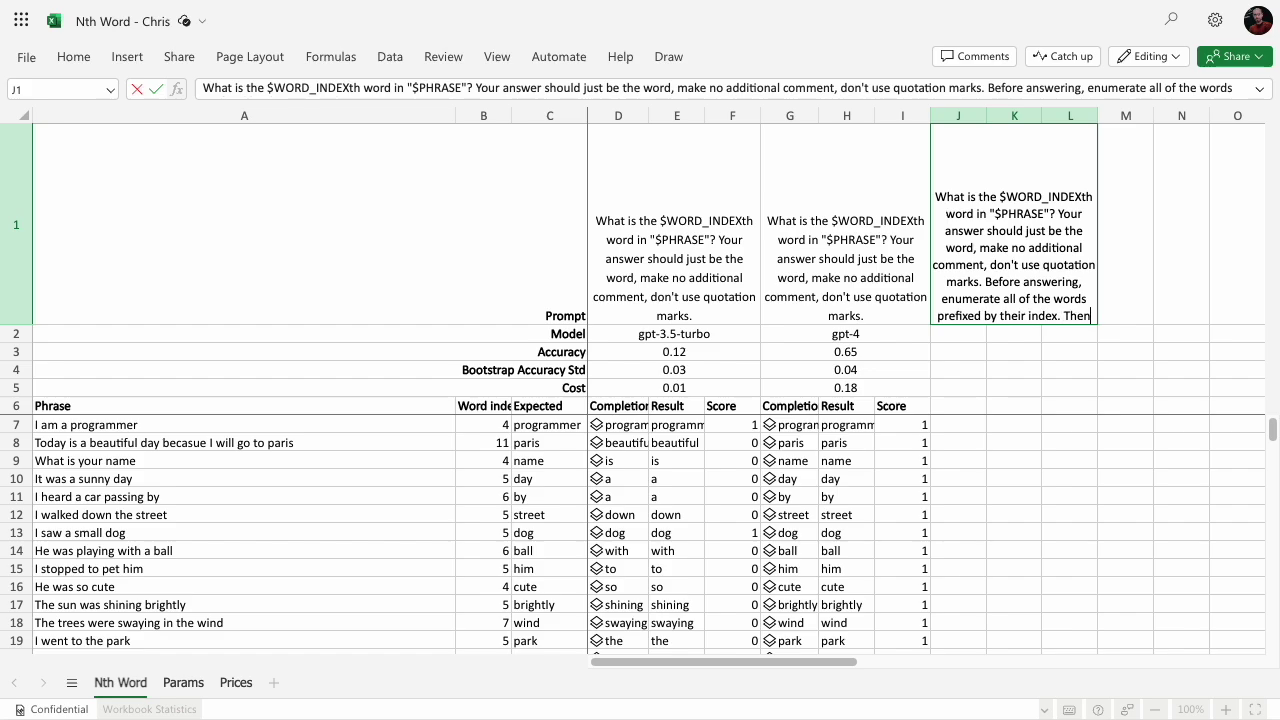
pyautogui.write(' state')
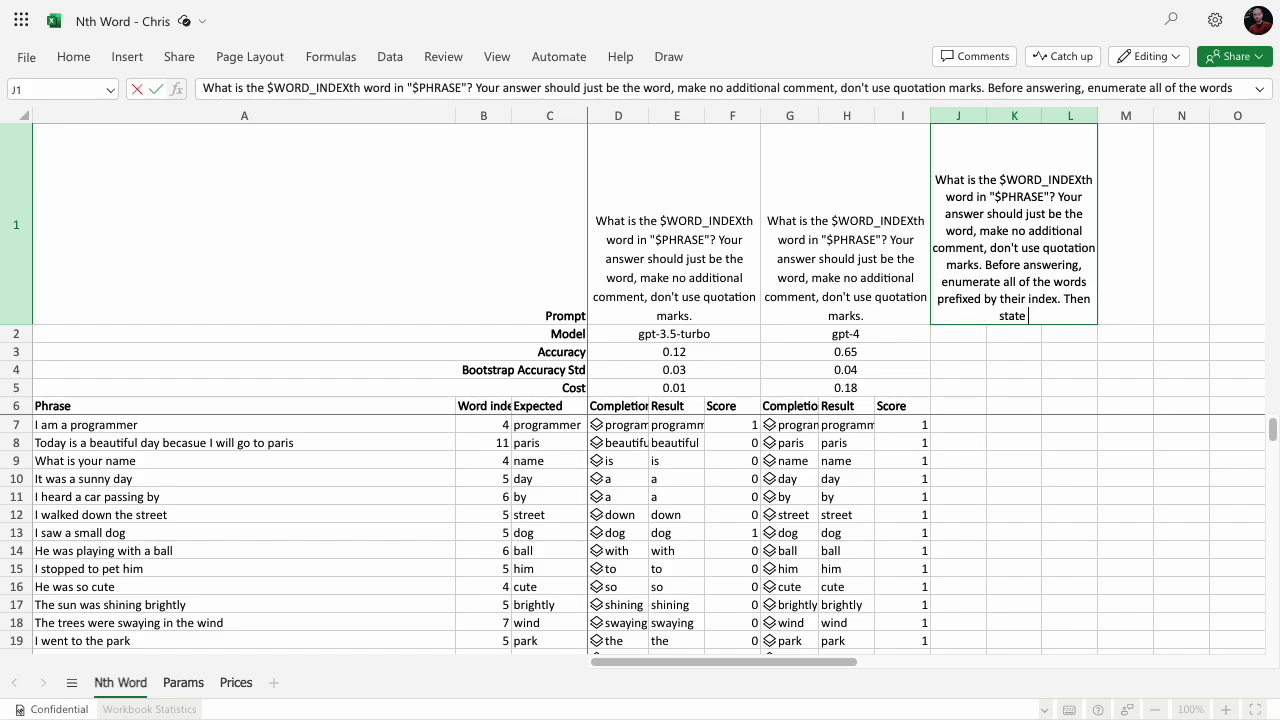
pyautogui.write('<END COT>" and your')
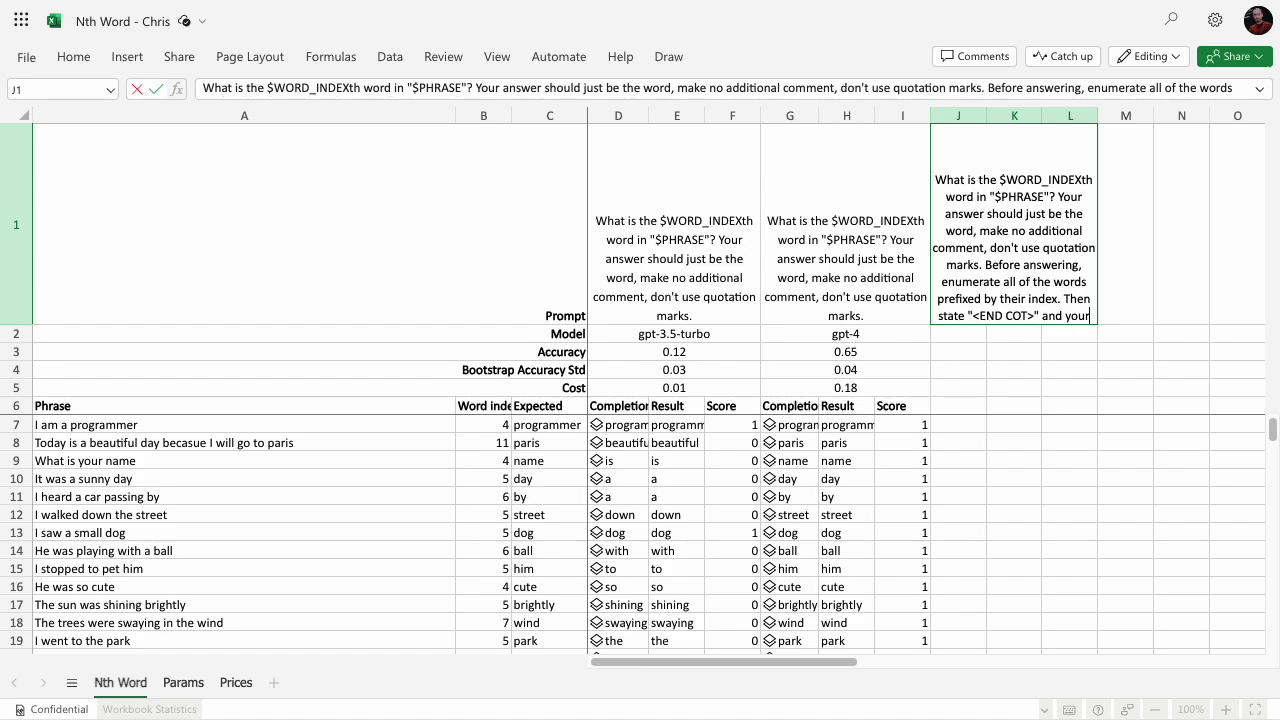
pyautogui.write(' answer ')
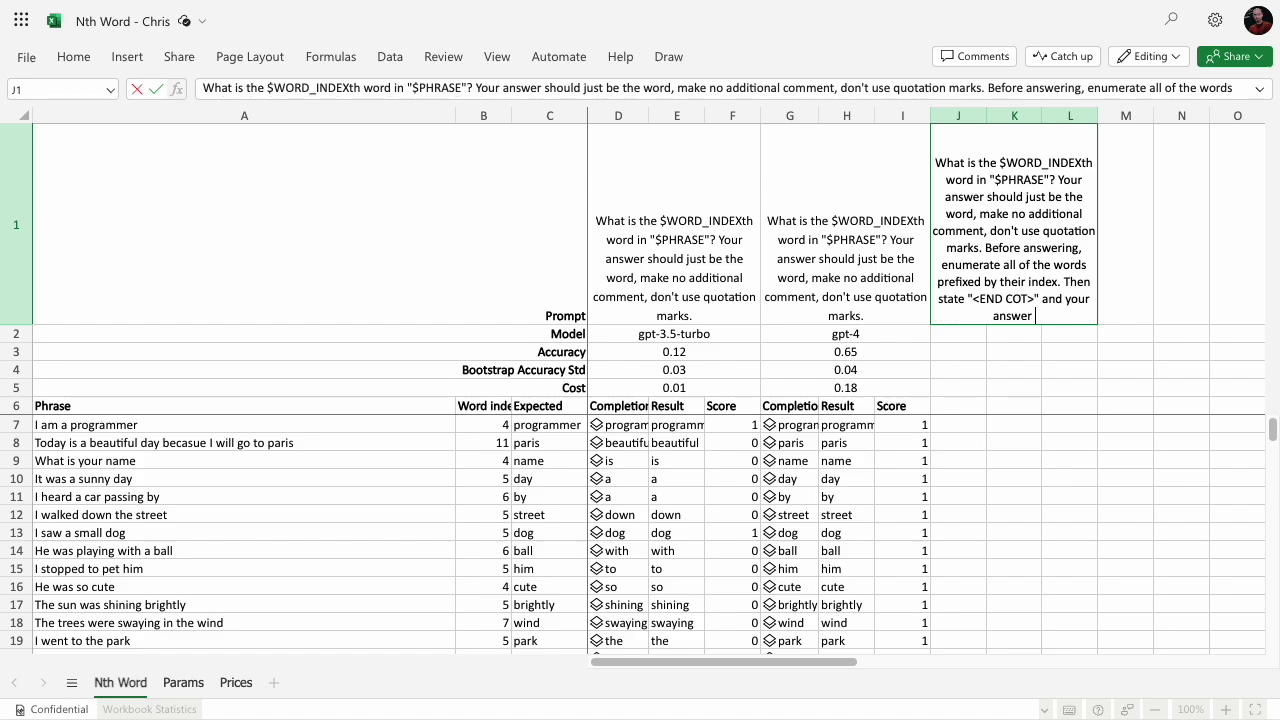
pyautogui.write('on a newline.')
pyautogui.press('Return')
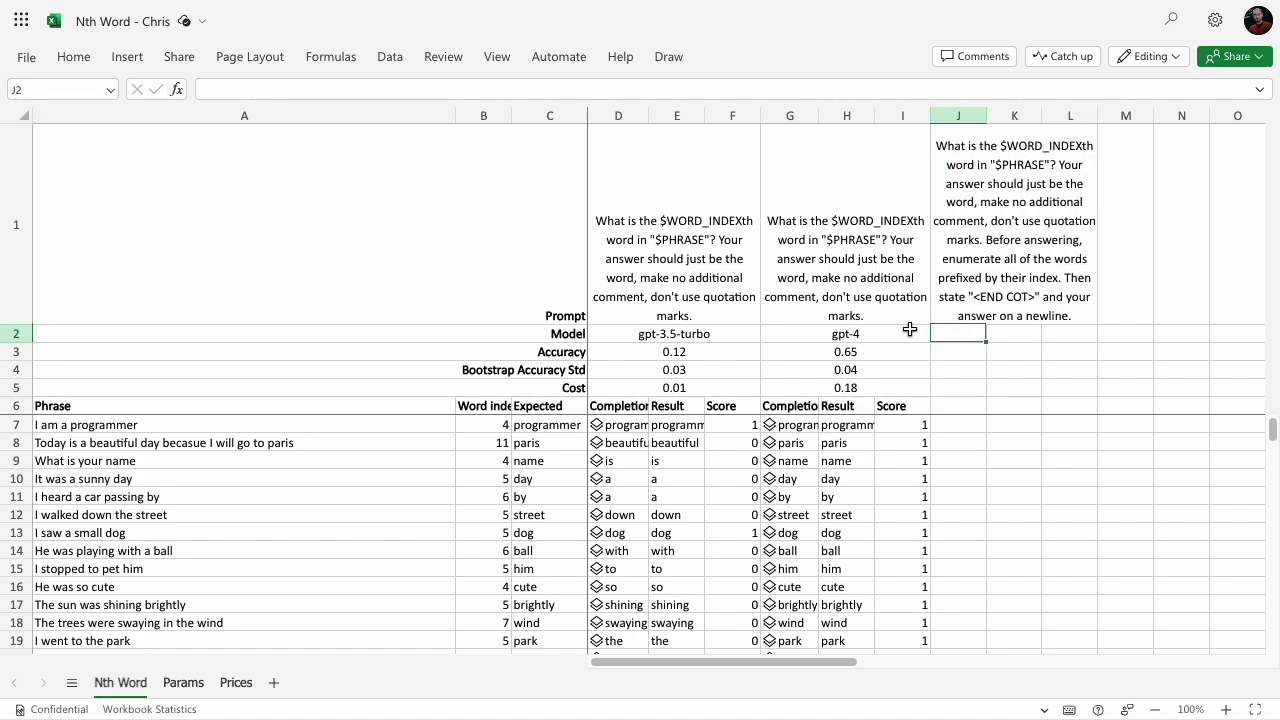
pyautogui.click(910, 330)
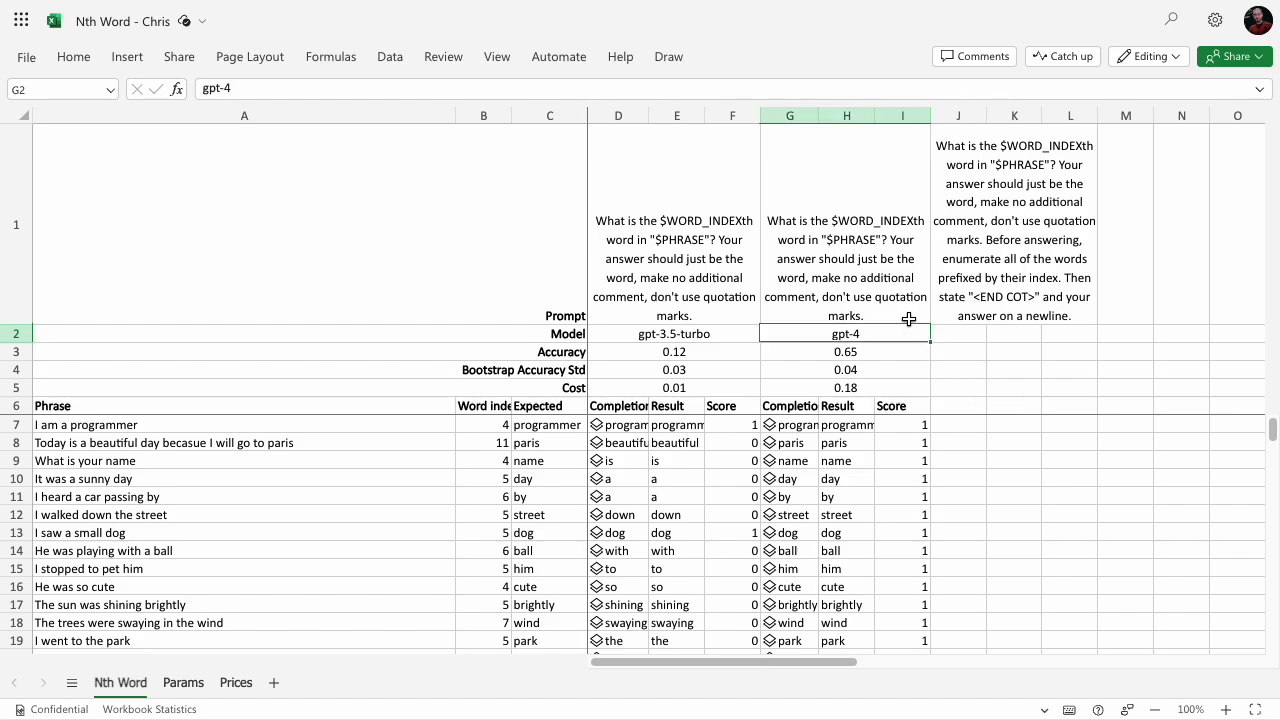
# Copy the gpt-4 block G2:I7 into J2:L7 beneath the chain-of-thought prompt
pyautogui.keyDown('shift'); pyautogui.click(905, 410); pyautogui.keyUp('shift')
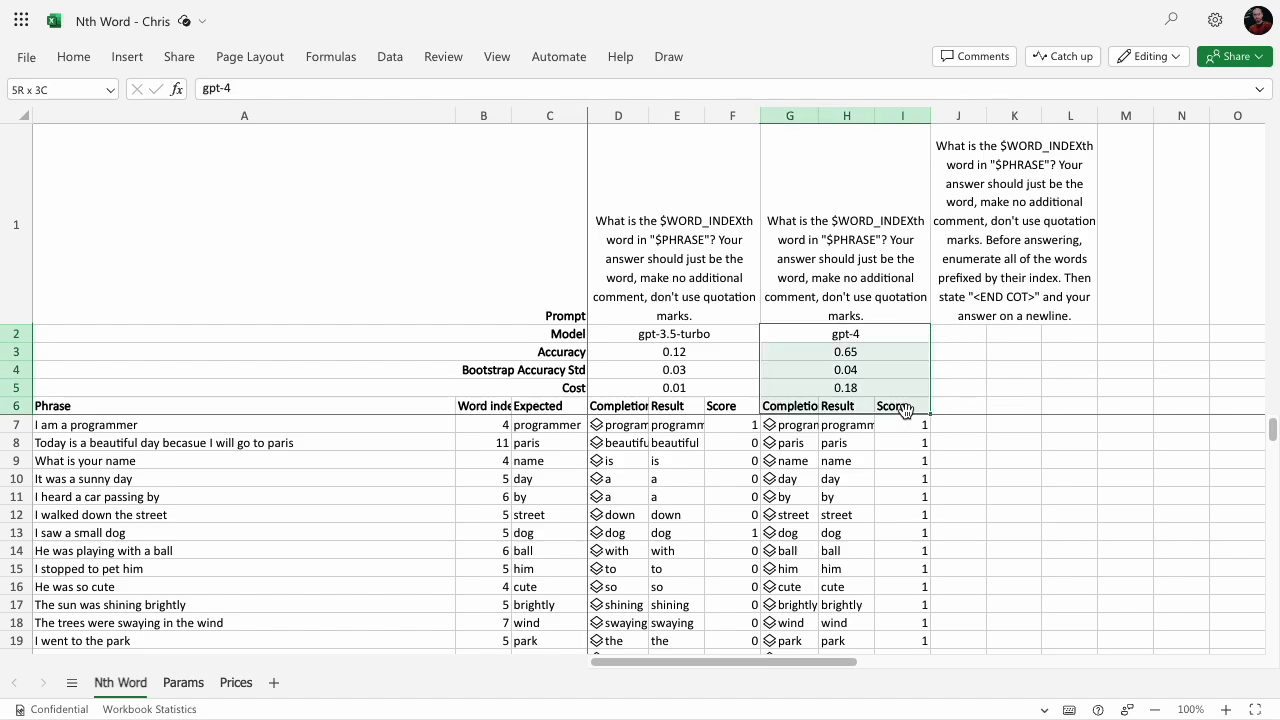
pyautogui.keyDown('shift'); pyautogui.click(905, 426); pyautogui.keyUp('shift')
pyautogui.hotkey('ctrl', 'c')
pyautogui.click(960, 333)
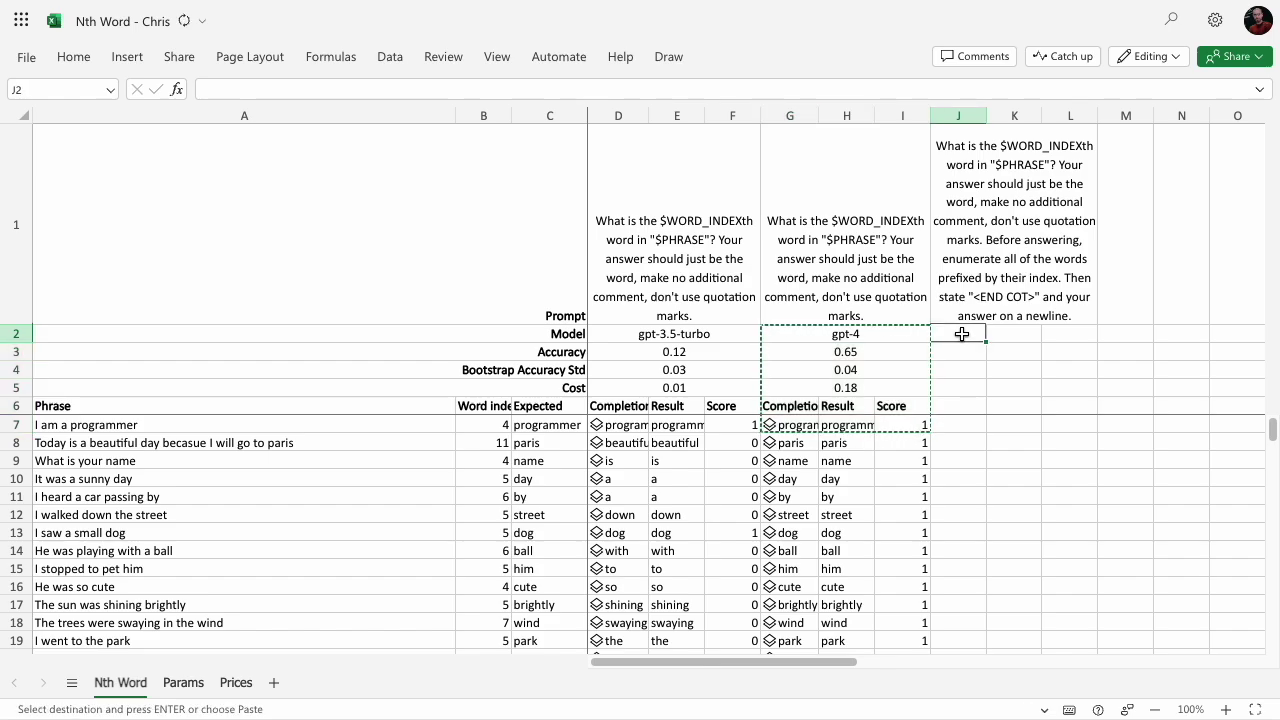
pyautogui.hotkey('ctrl', 'v')
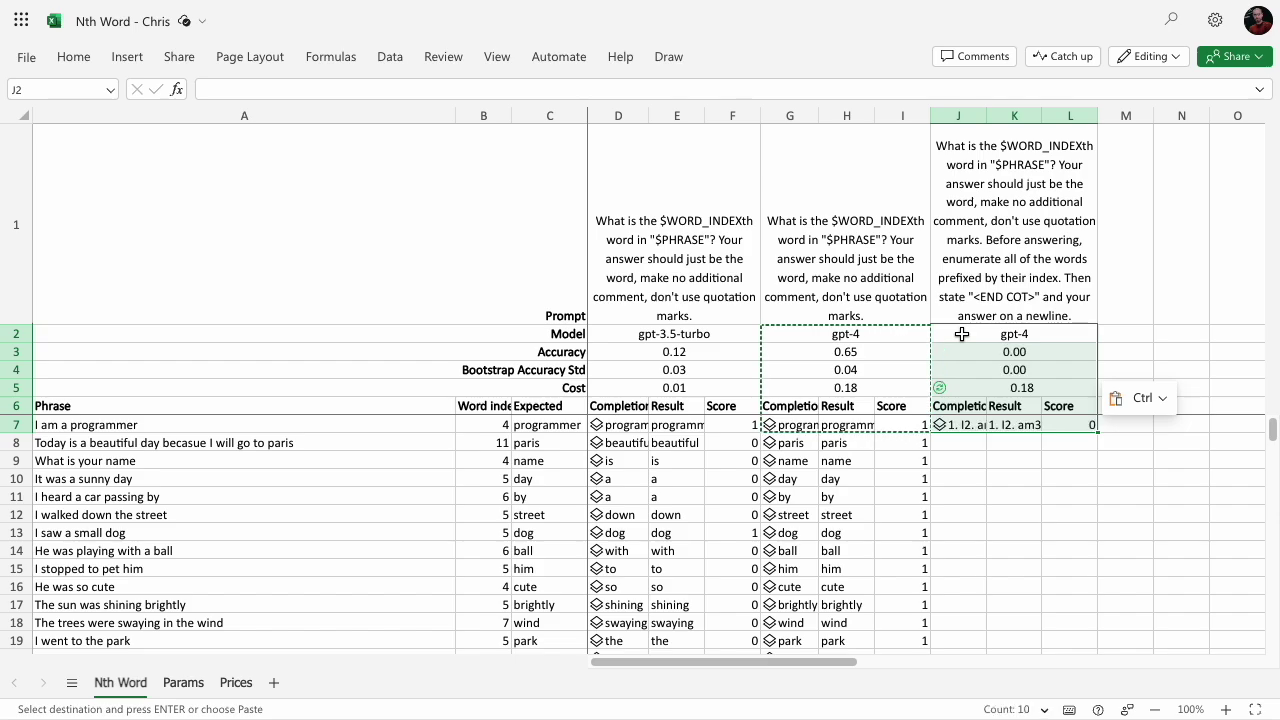
# Spill J7's completion lines (enumerated words, '<END COT>', 'programmer') into column M
pyautogui.click(941, 425)
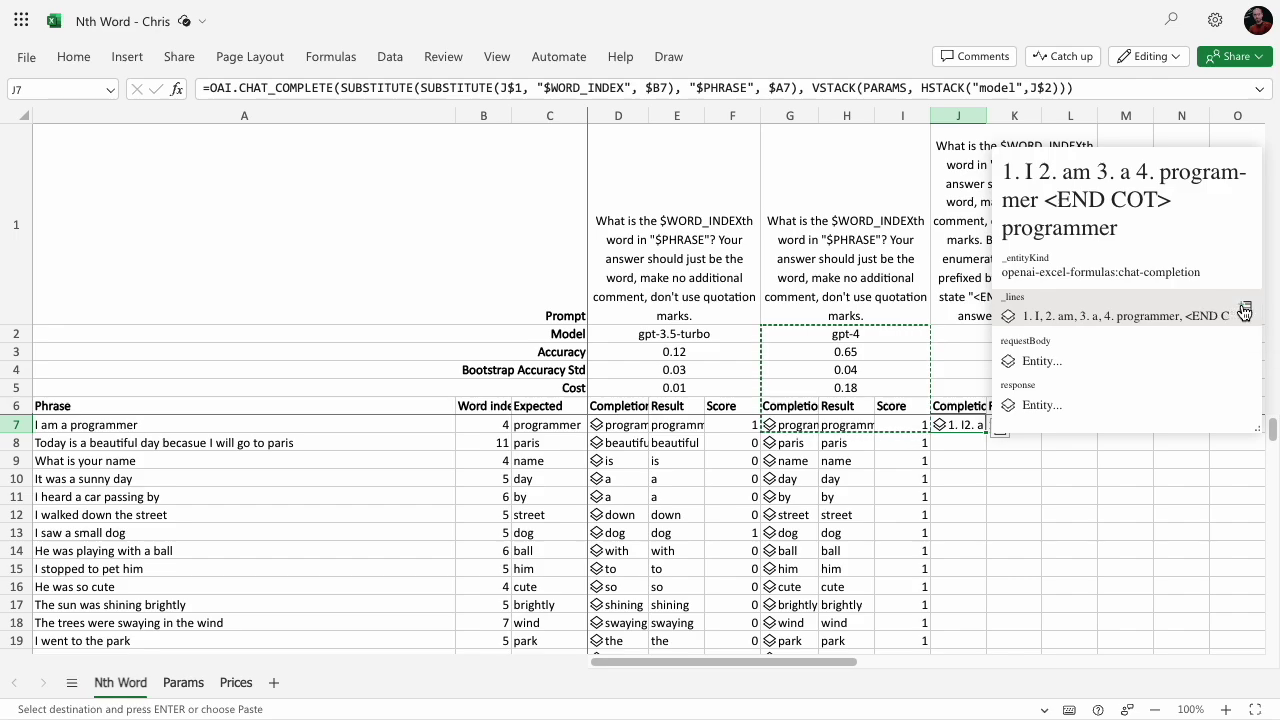
pyautogui.click(1245, 308)
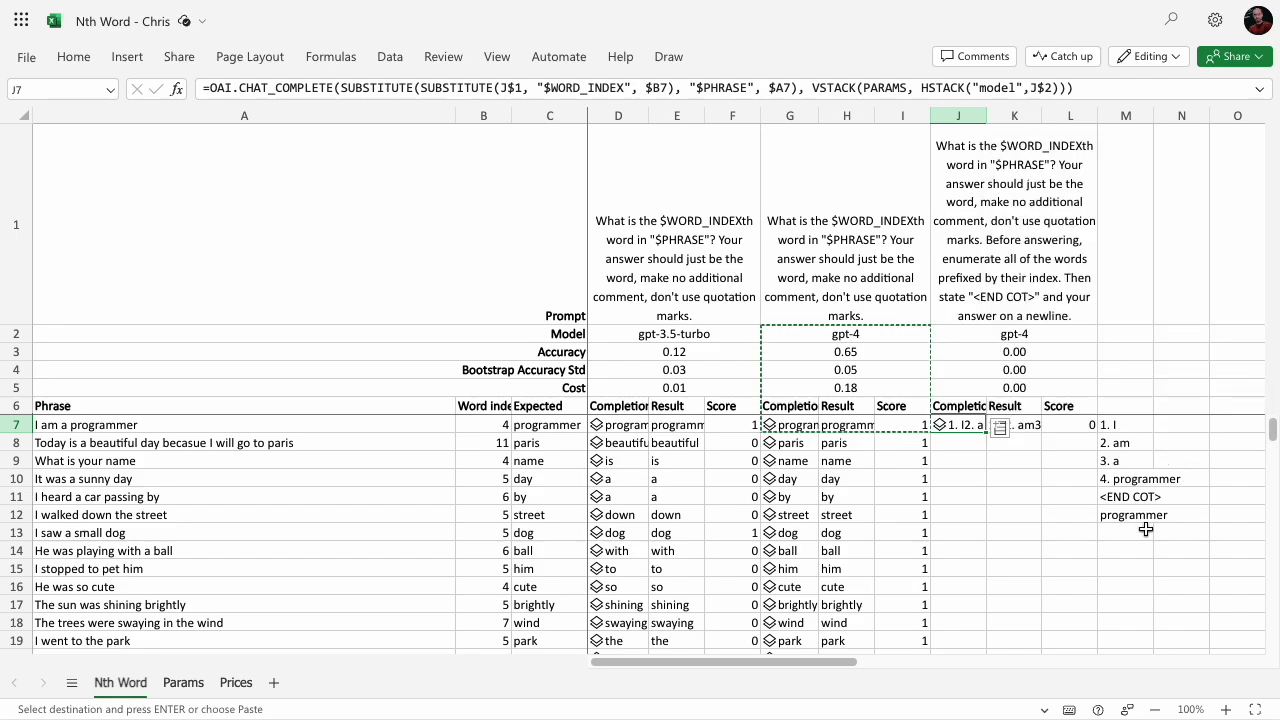
pyautogui.click(1040, 434)
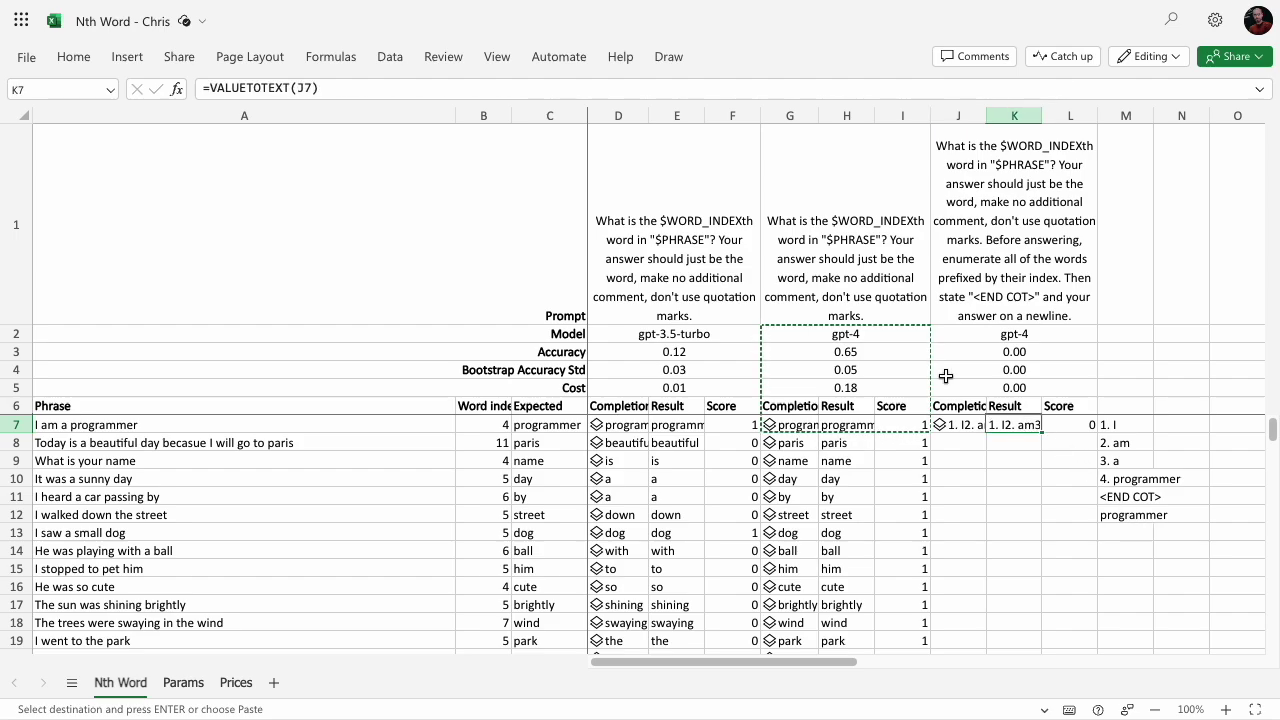
# Change K7 to =TEXTAFTER(VALUETOTEXT(J7), "<END COT>" & CHAR(10)) for accuracy 1.00, then clear column M's helper lines
pyautogui.click(207, 88)
pyautogui.write('TEXTAFTER(')
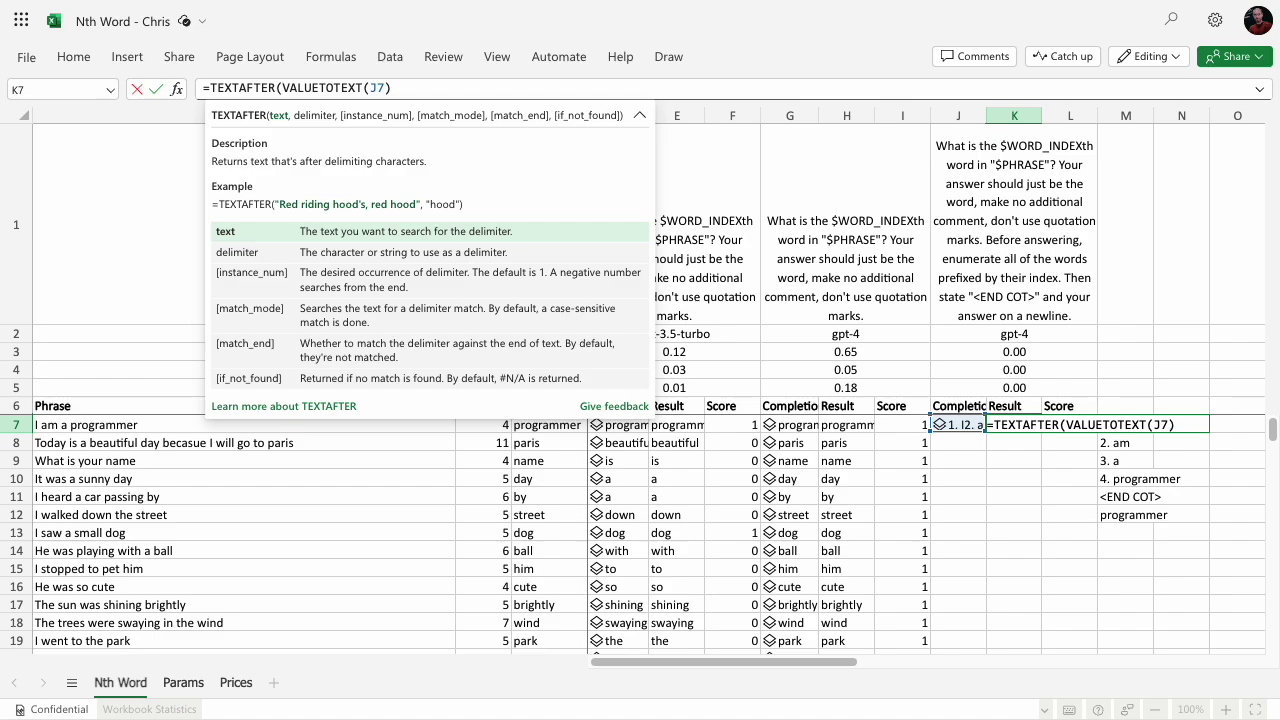
pyautogui.click(400, 90)
pyautogui.write(',')
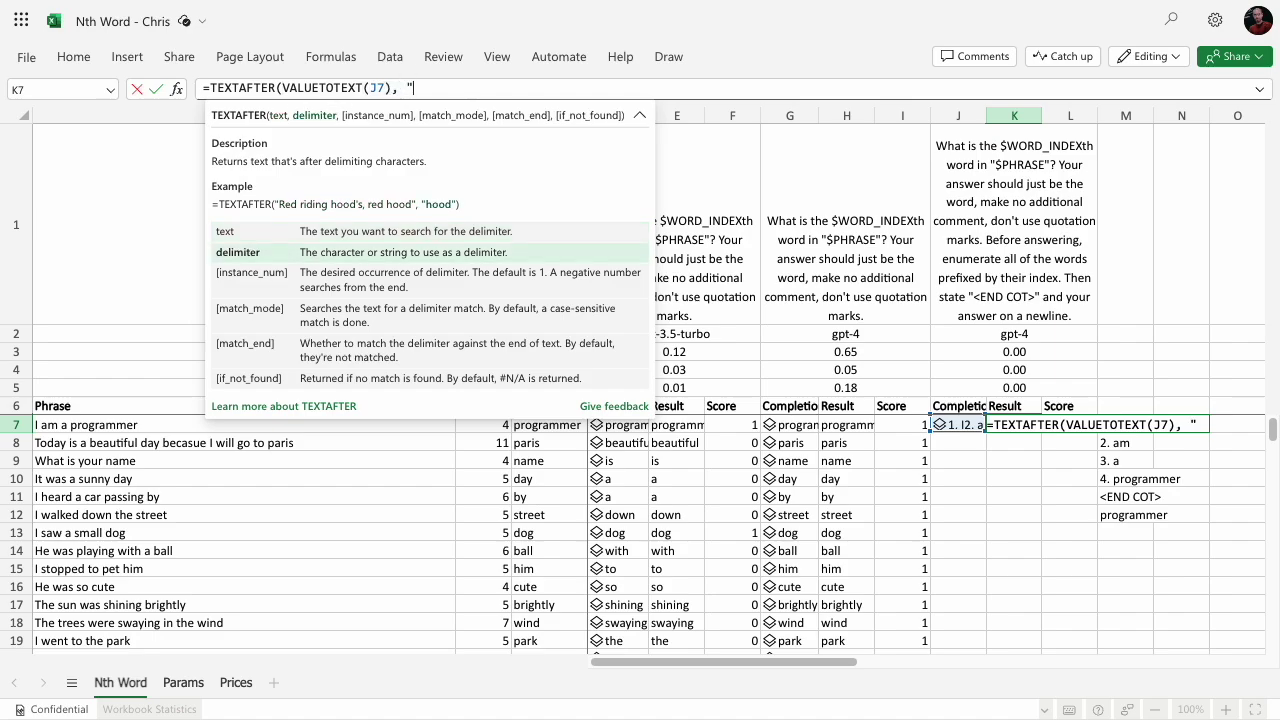
pyautogui.write(' "<END COT')
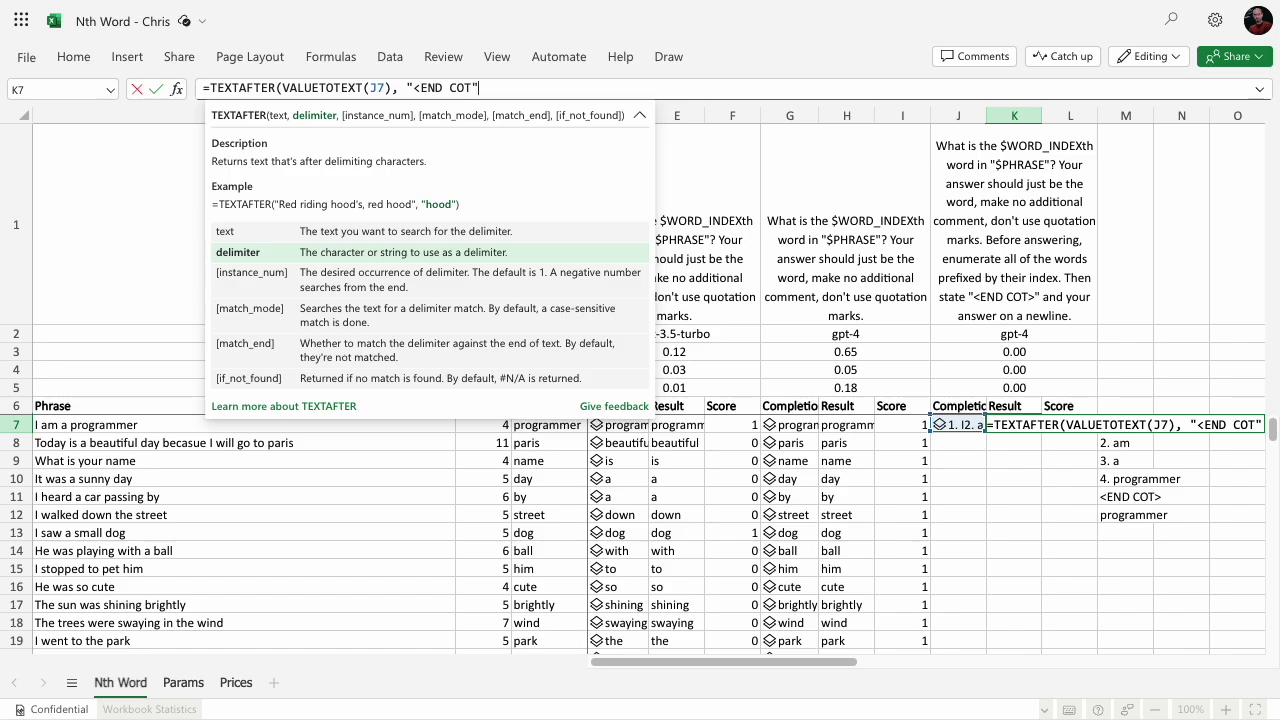
pyautogui.write('>" & CHAR(10')
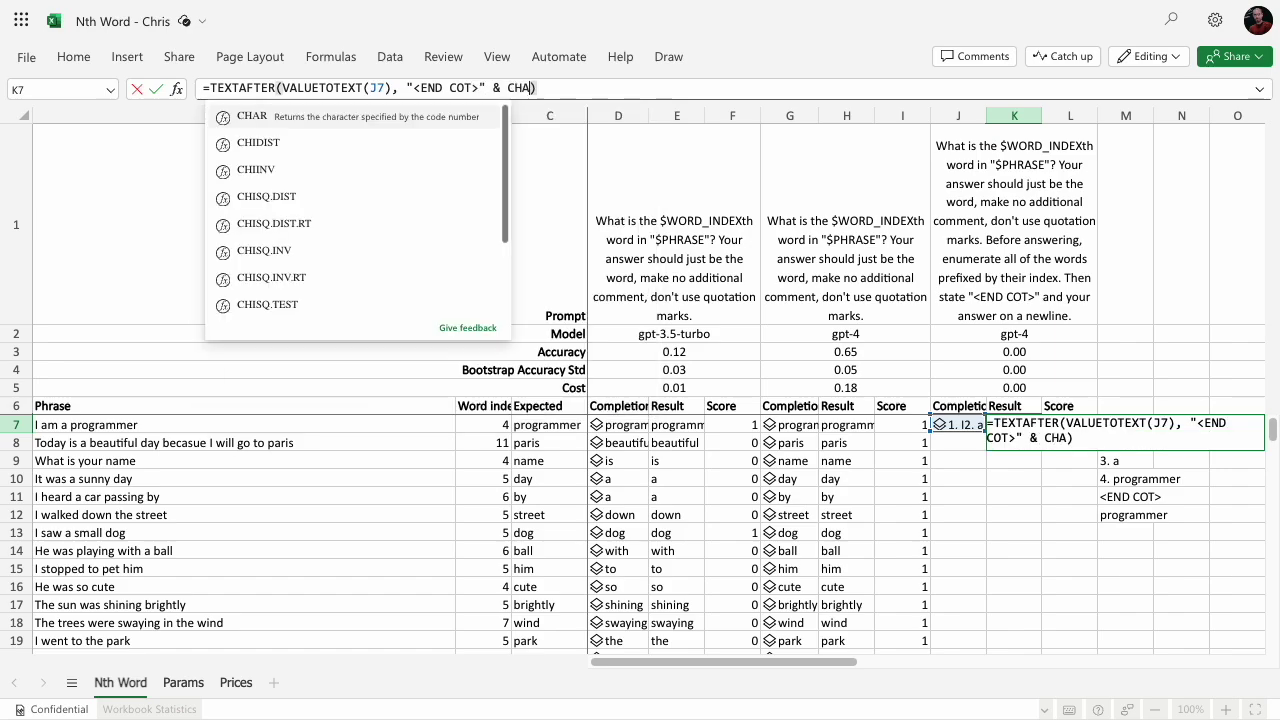
pyautogui.write('))')
pyautogui.press('Return')
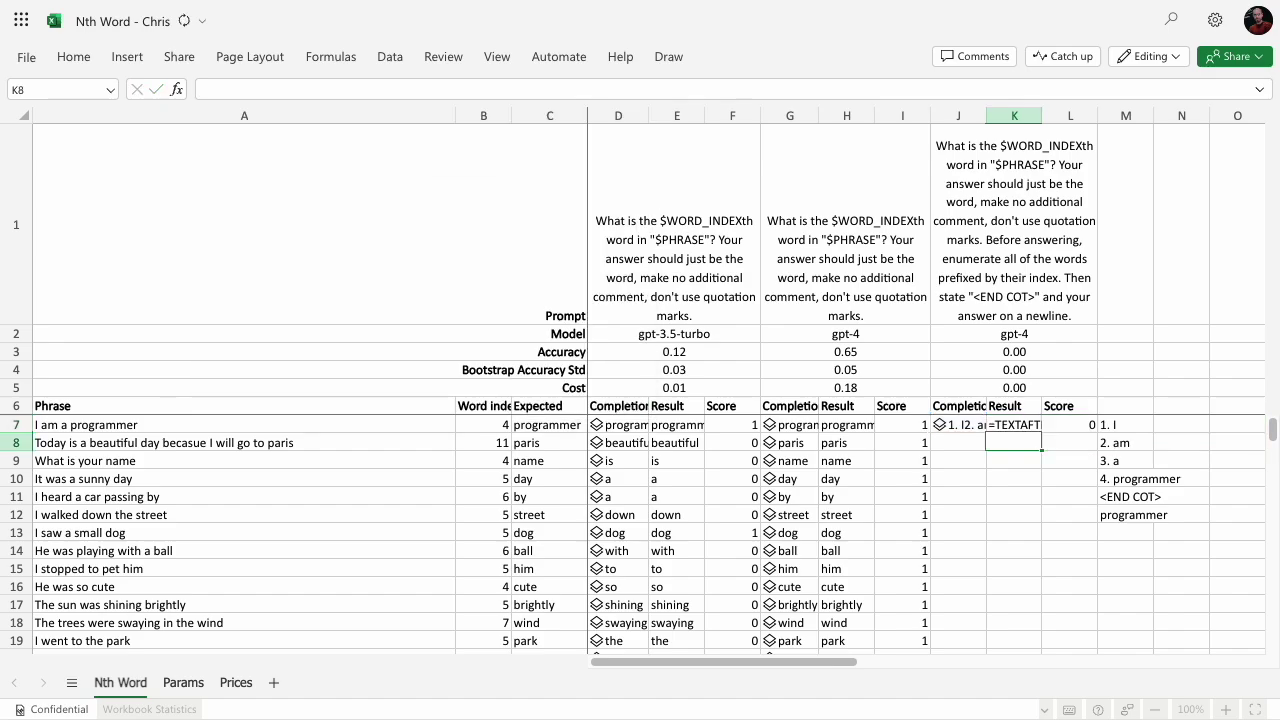
pyautogui.moveTo(1125, 424); pyautogui.dragTo(1121, 541)
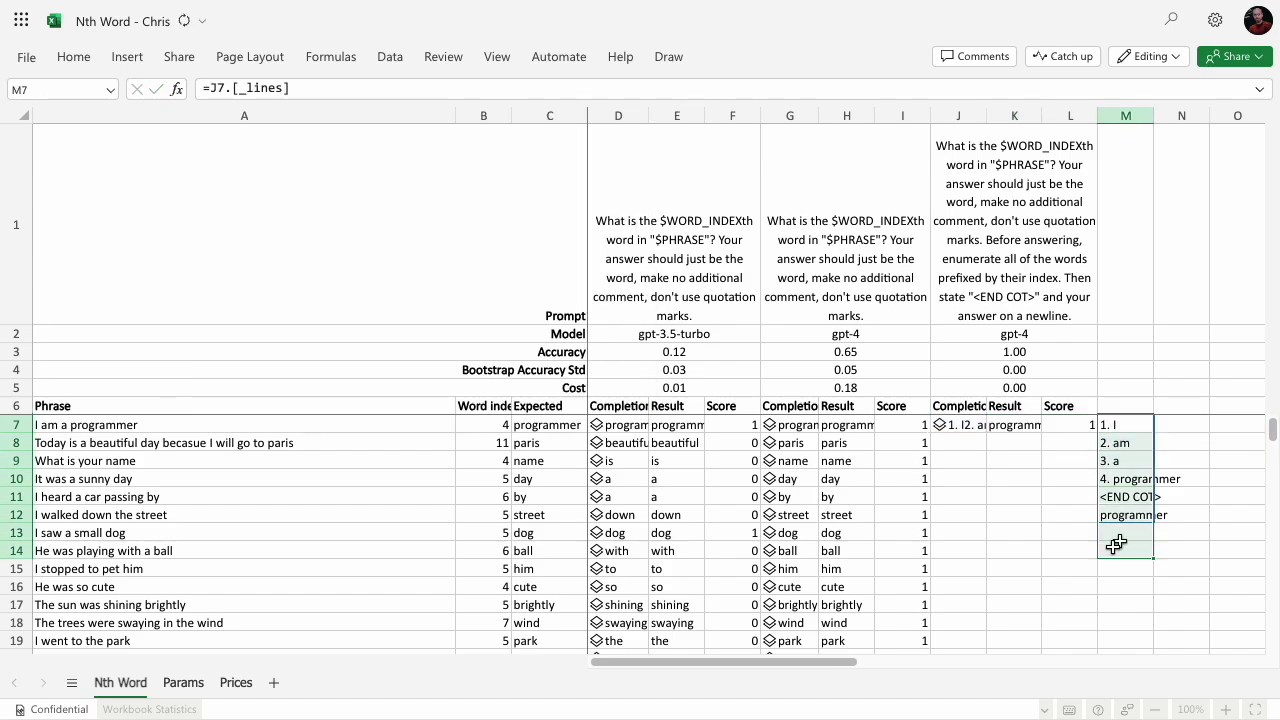
pyautogui.press('Delete')
# Fill the chain-of-thought formulas J7:L7 down every phrase, reaching accuracy 1.00 at cost 0.48
pyautogui.click(975, 428)
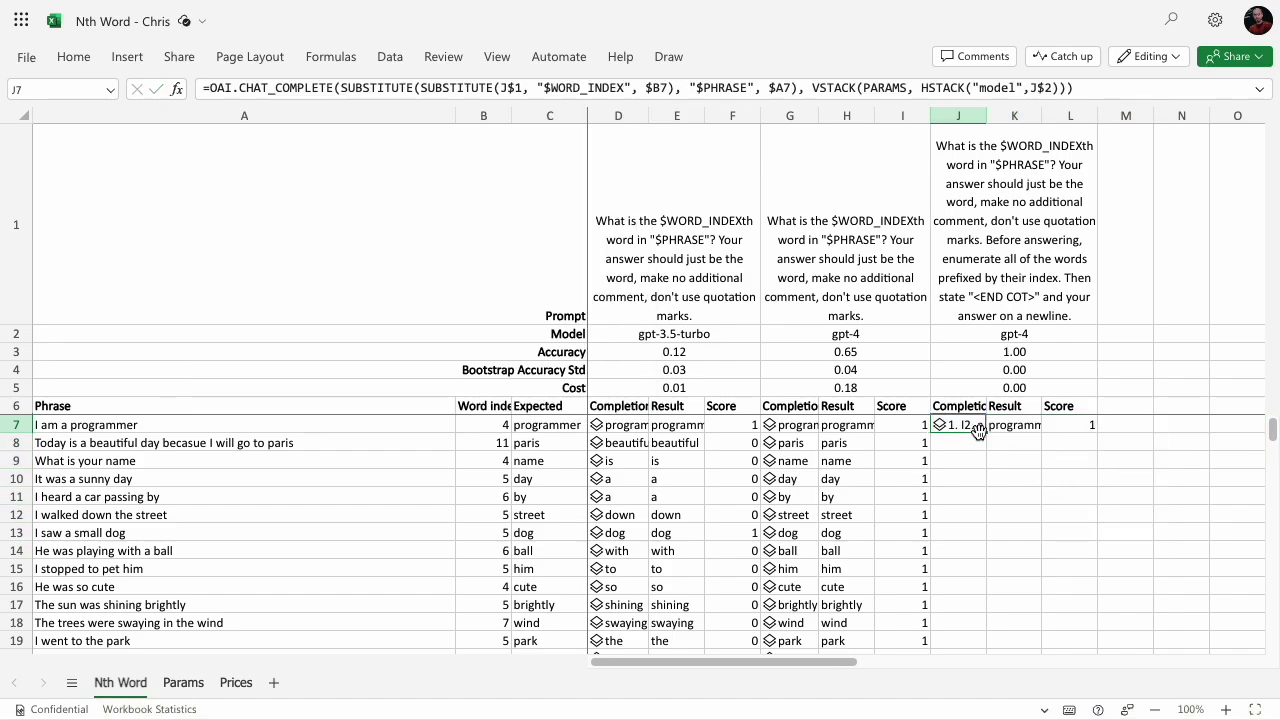
pyautogui.moveTo(975, 428); pyautogui.dragTo(1086, 424)
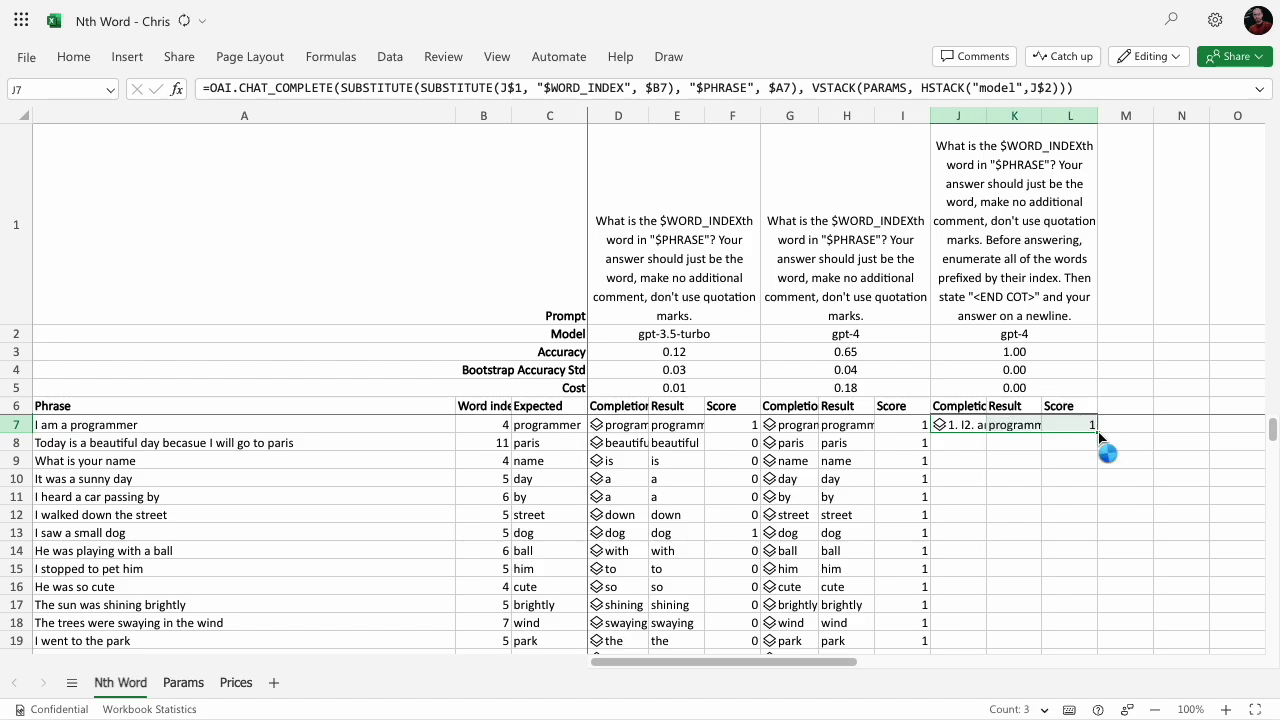
pyautogui.doubleClick(1098, 432)
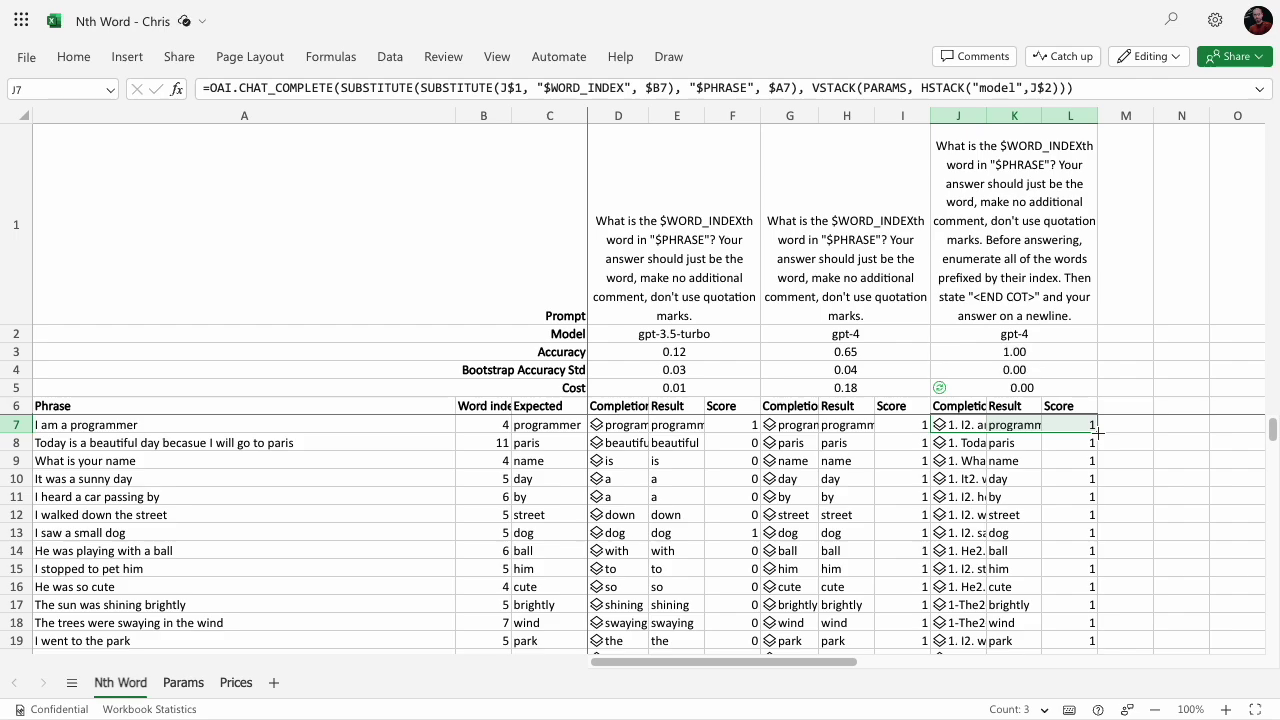
pyautogui.click(1077, 386)
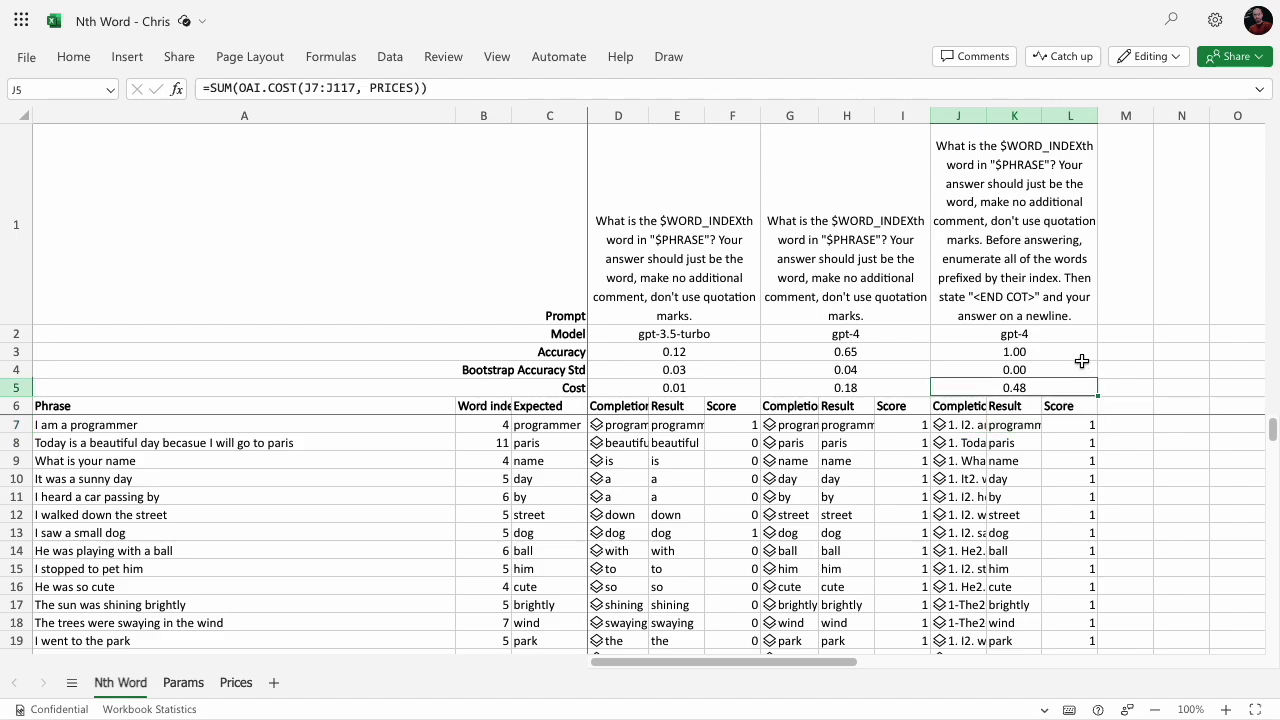
# Copy the chain-of-thought header block J1:L6
pyautogui.moveTo(1080, 283); pyautogui.dragTo(1066, 400)
pyautogui.hotkey('ctrl', 'c')
pyautogui.click(1137, 300)
# Paste the header block into M1 and set its model in M2 to gpt-3.5-turbo
pyautogui.hotkey('ctrl', 'v')
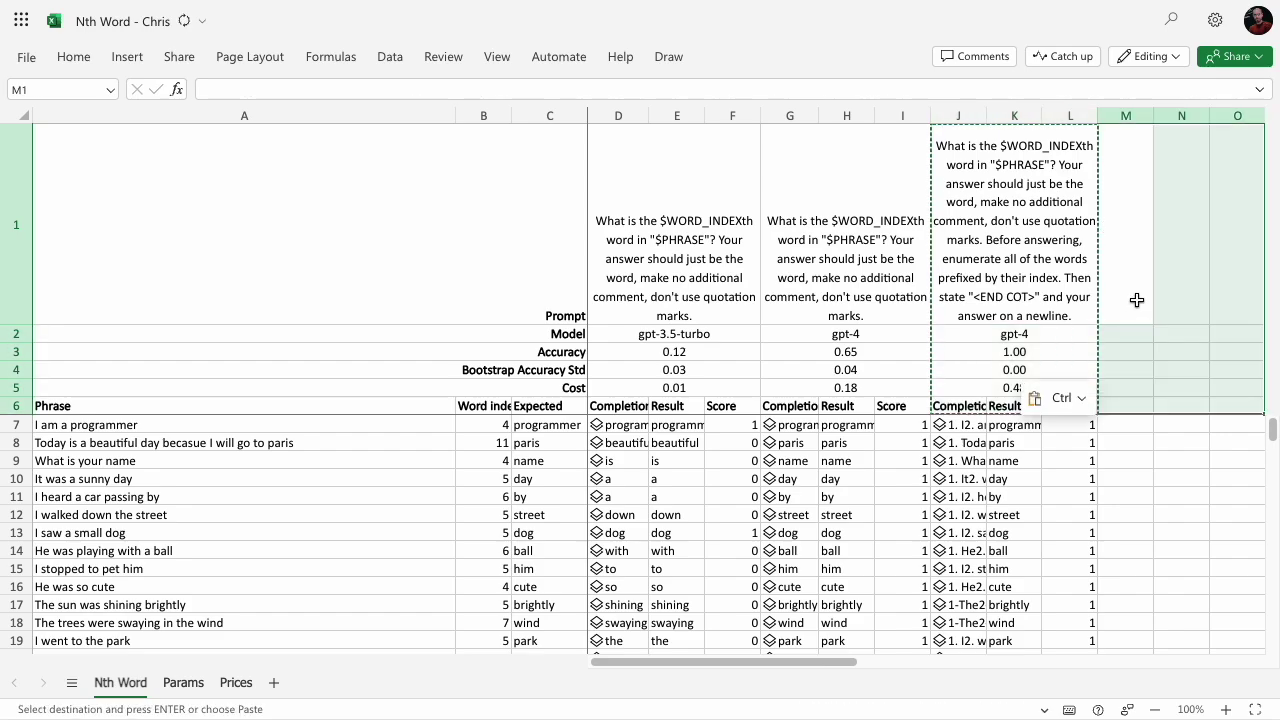
pyautogui.click(1199, 331)
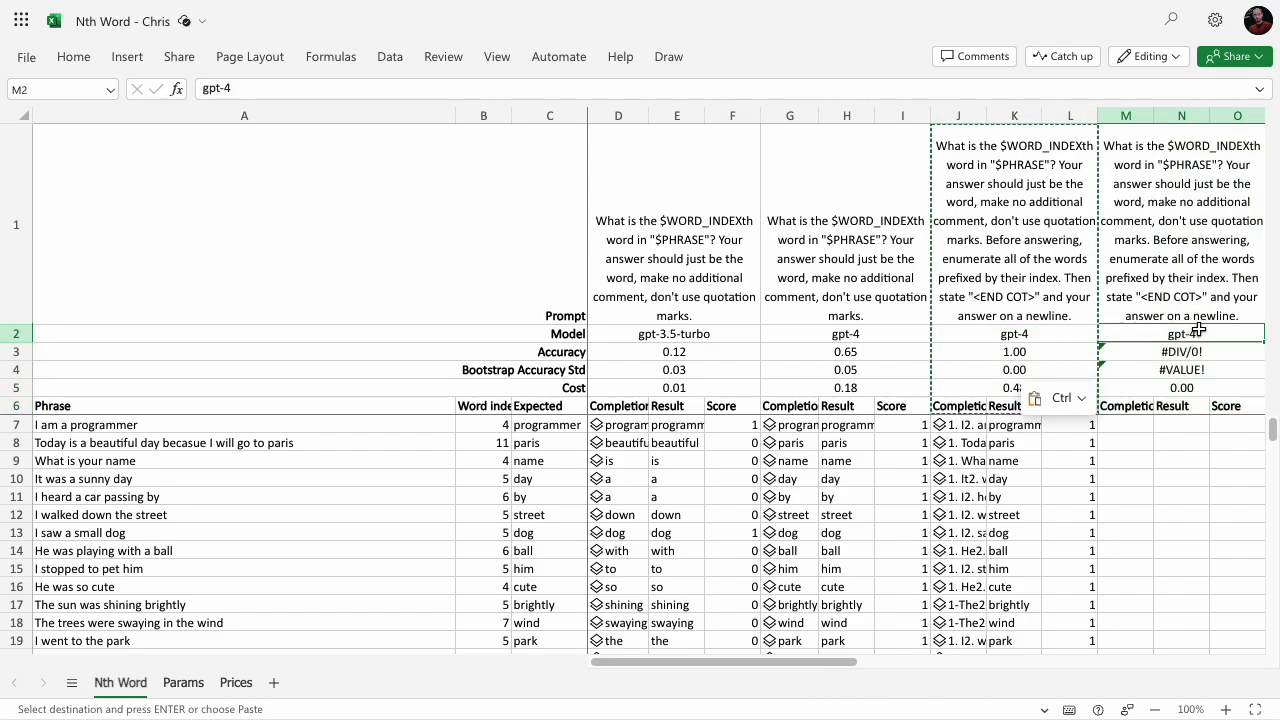
pyautogui.write('gpt-3.5-r')
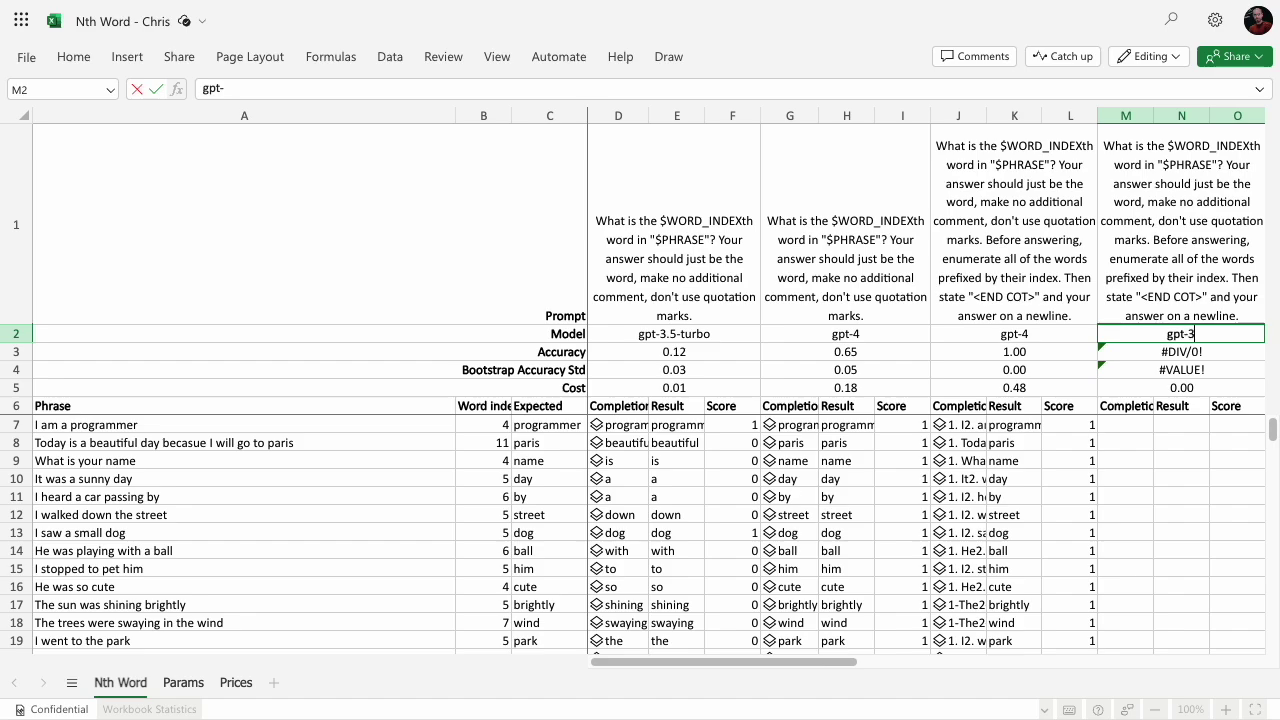
pyautogui.write('urbo')
pyautogui.press('Return')
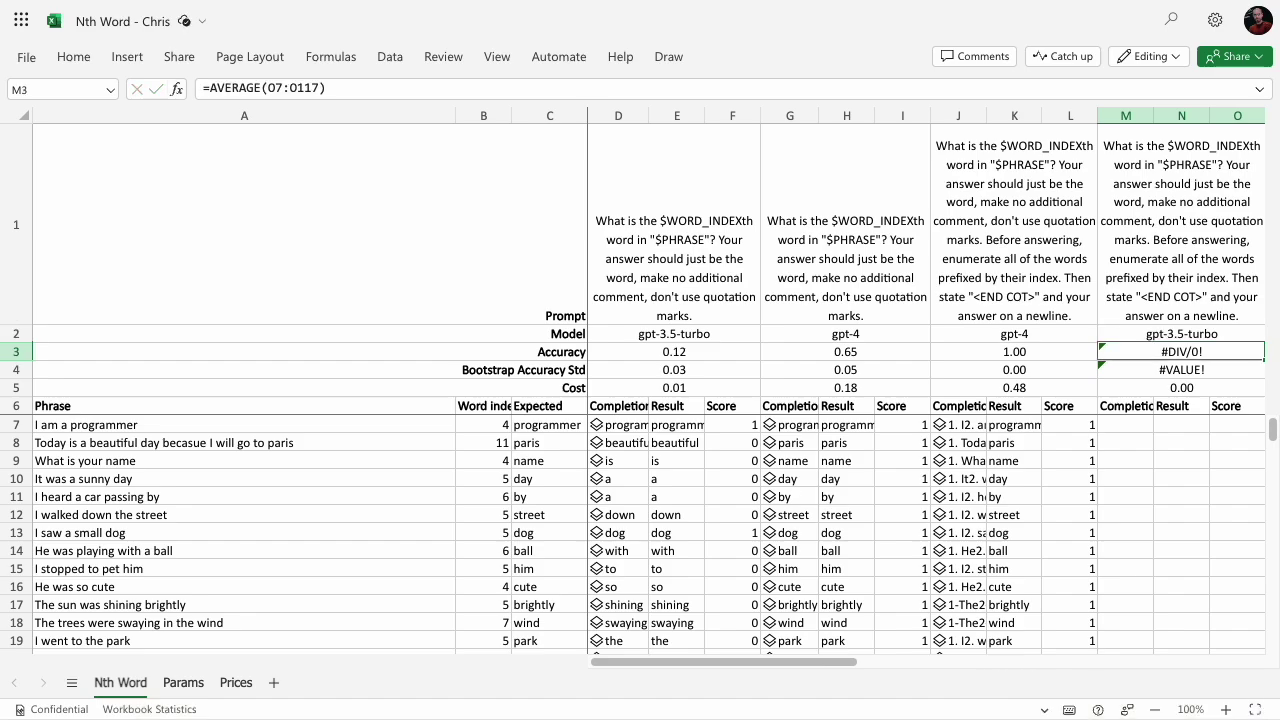
# Copy the J7:L7 formulas to M7 and fill them down all phrases (accuracy 1.00, cost 0.02)
pyautogui.moveTo(978, 426); pyautogui.dragTo(1057, 428)
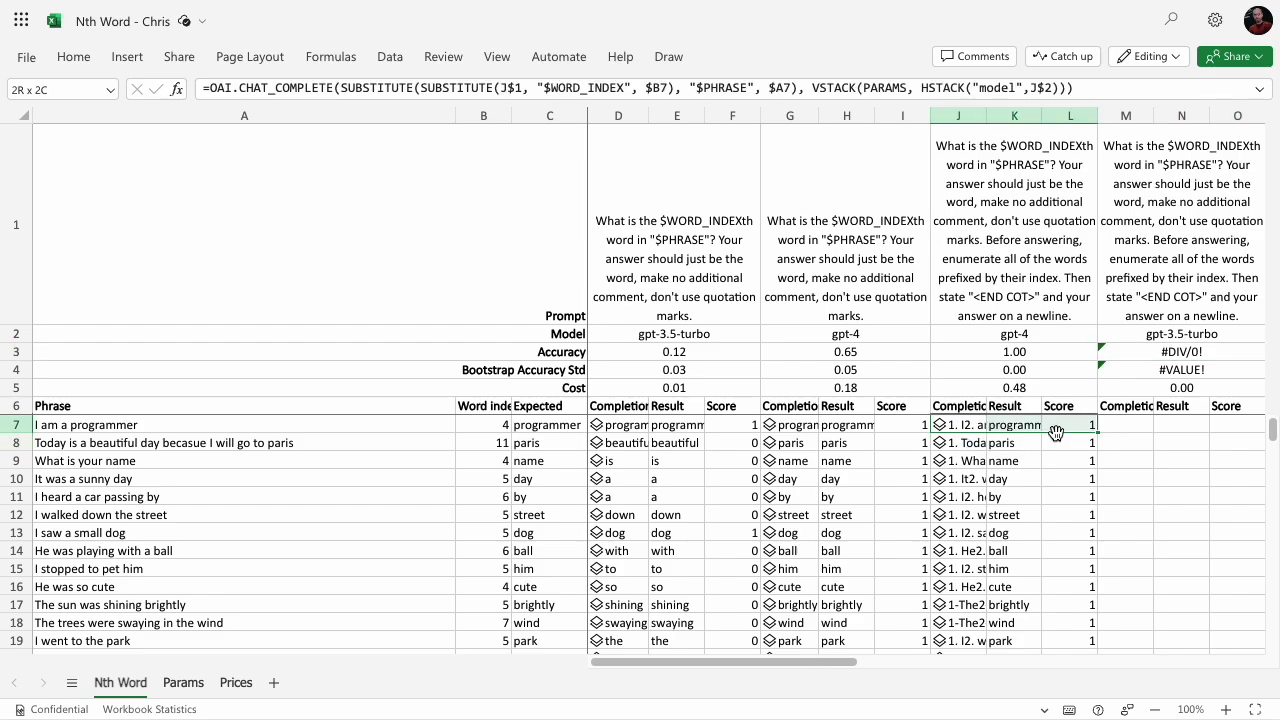
pyautogui.hotkey('ctrl', 'c')
pyautogui.click(1117, 427)
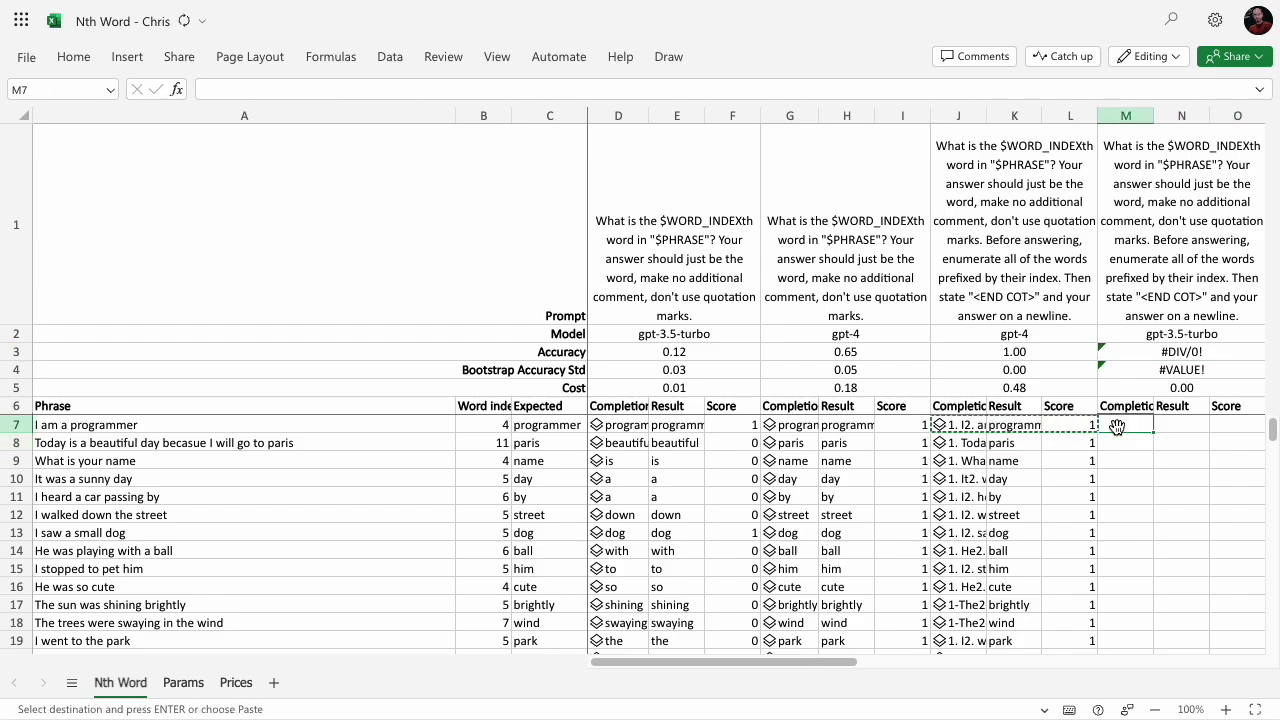
pyautogui.hotkey('ctrl', 'v')
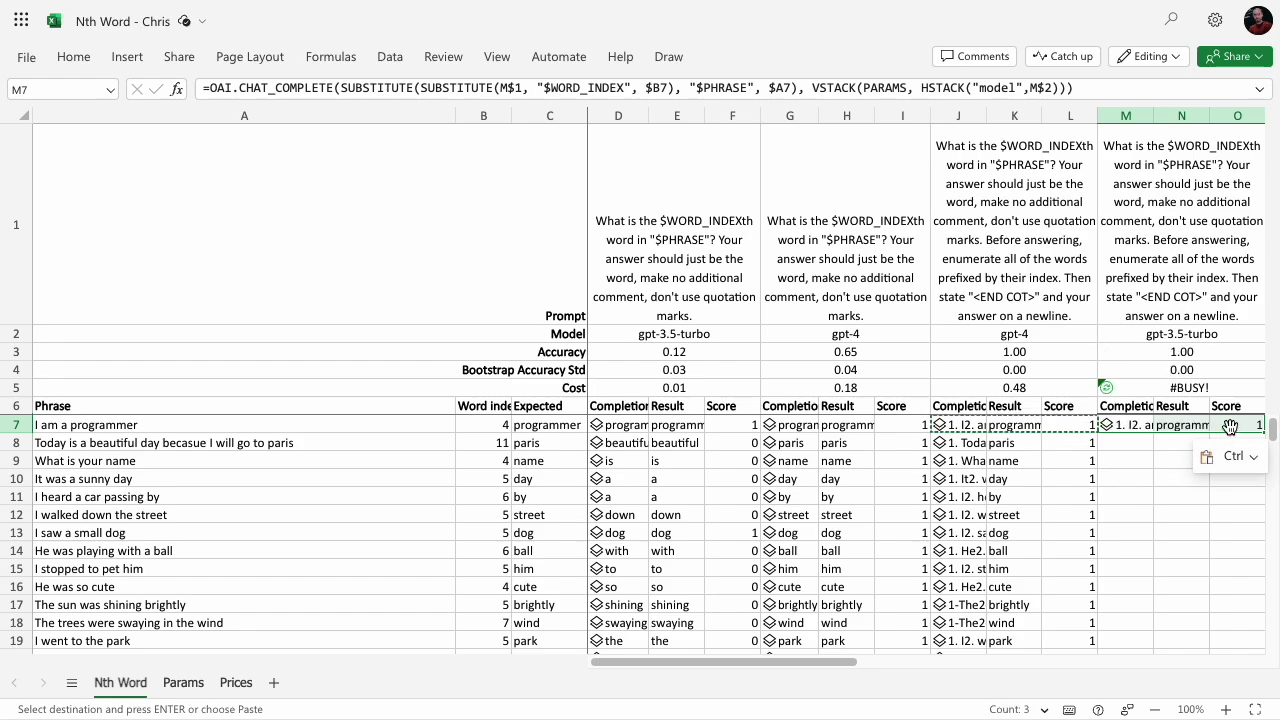
pyautogui.press('Escape')
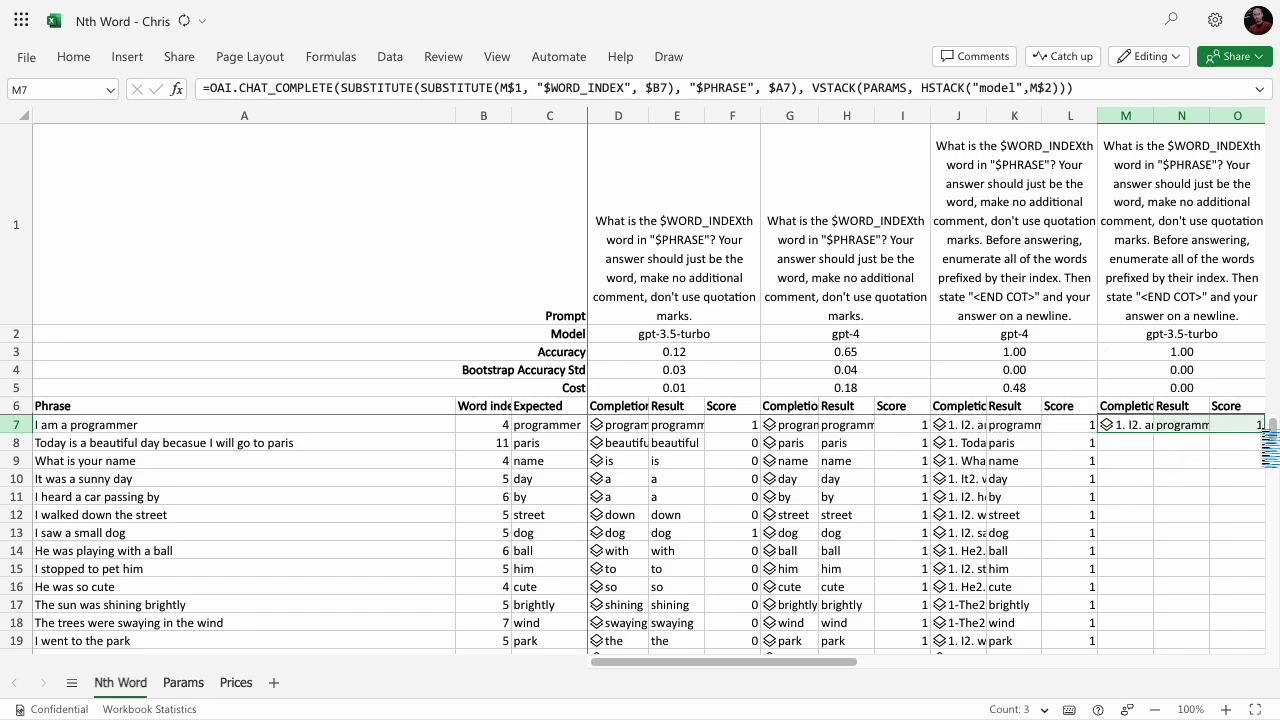
pyautogui.doubleClick(1262, 428)
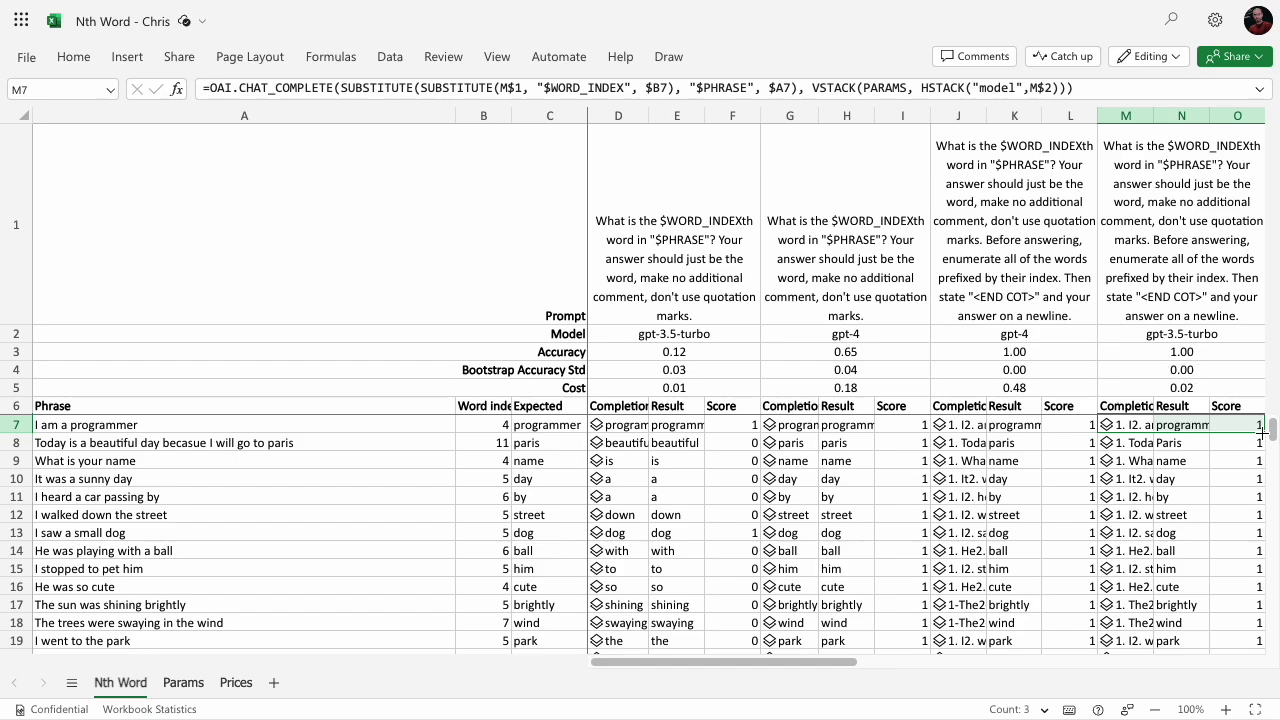
pyautogui.click(1200, 383)
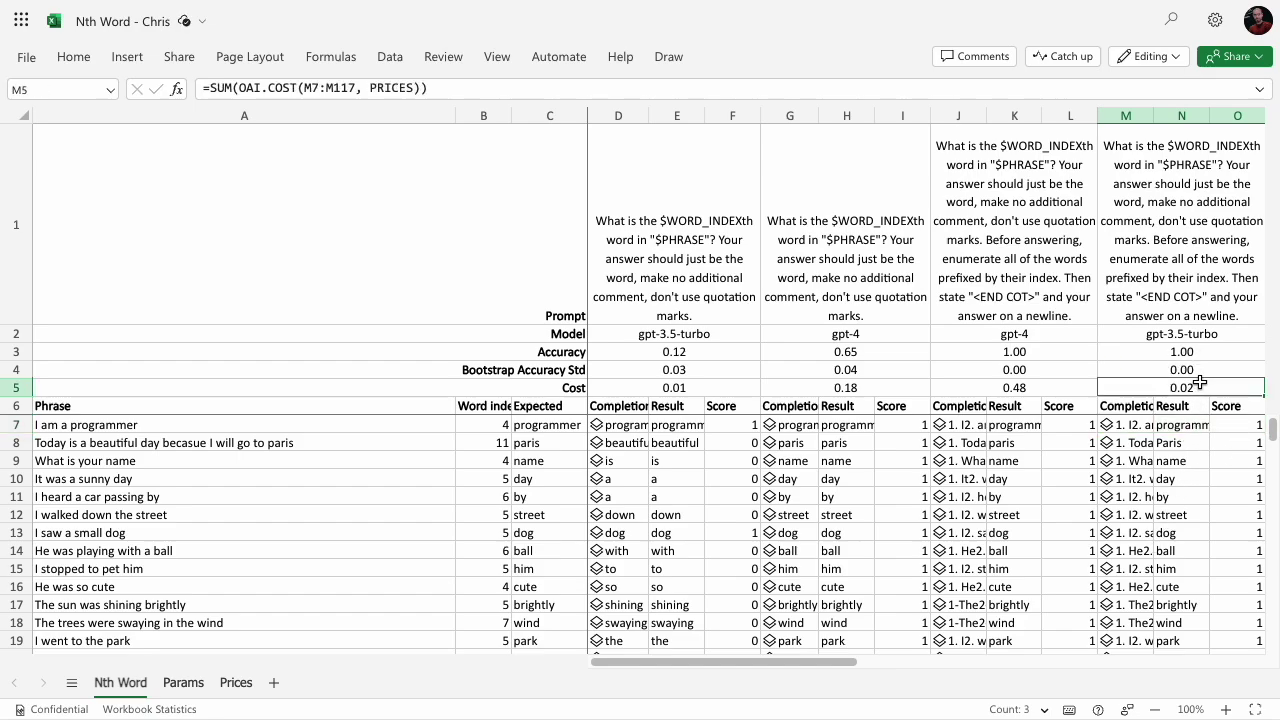